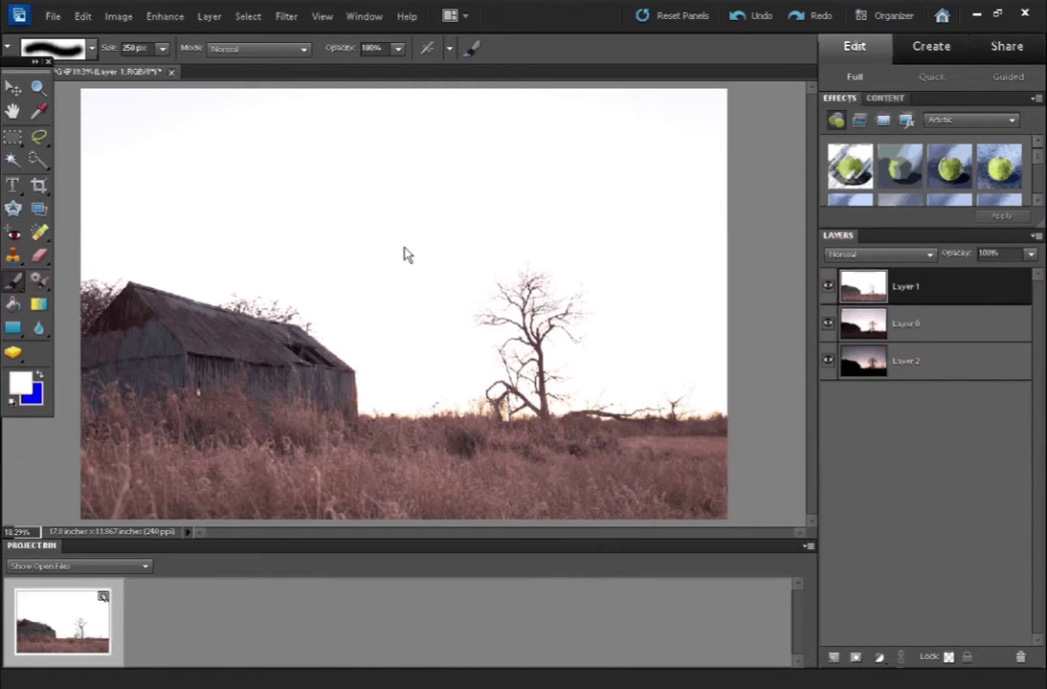
- Check the sunset layer by toggling layer visibility, then add a reveal-all mask to Layer 1
left_click(828, 289)
left_click(828, 325)
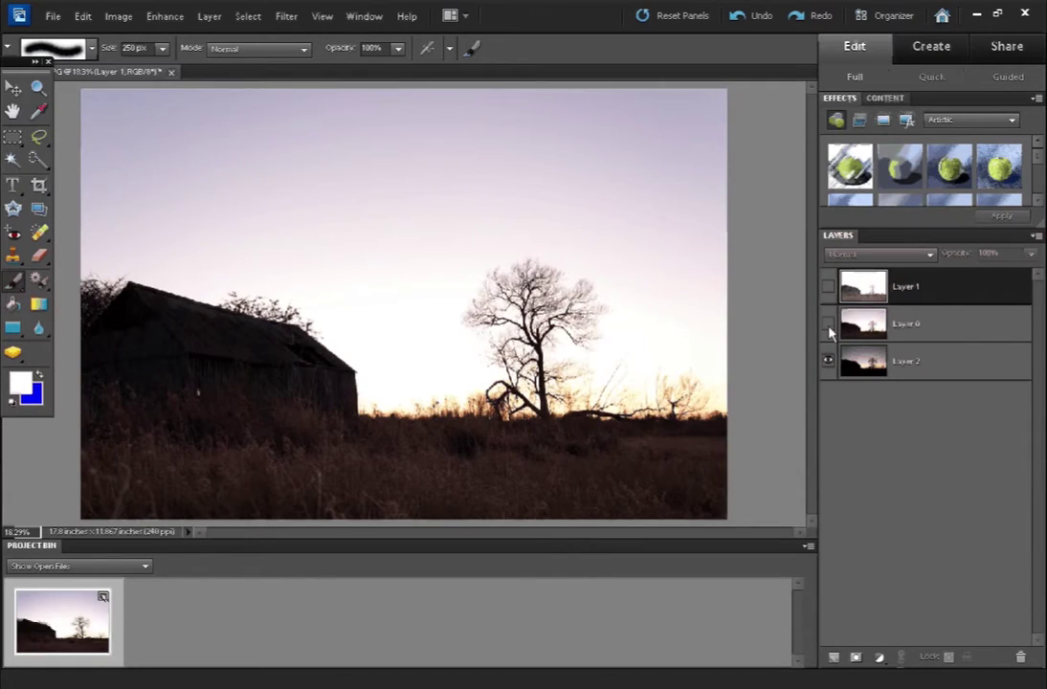
left_click(829, 286)
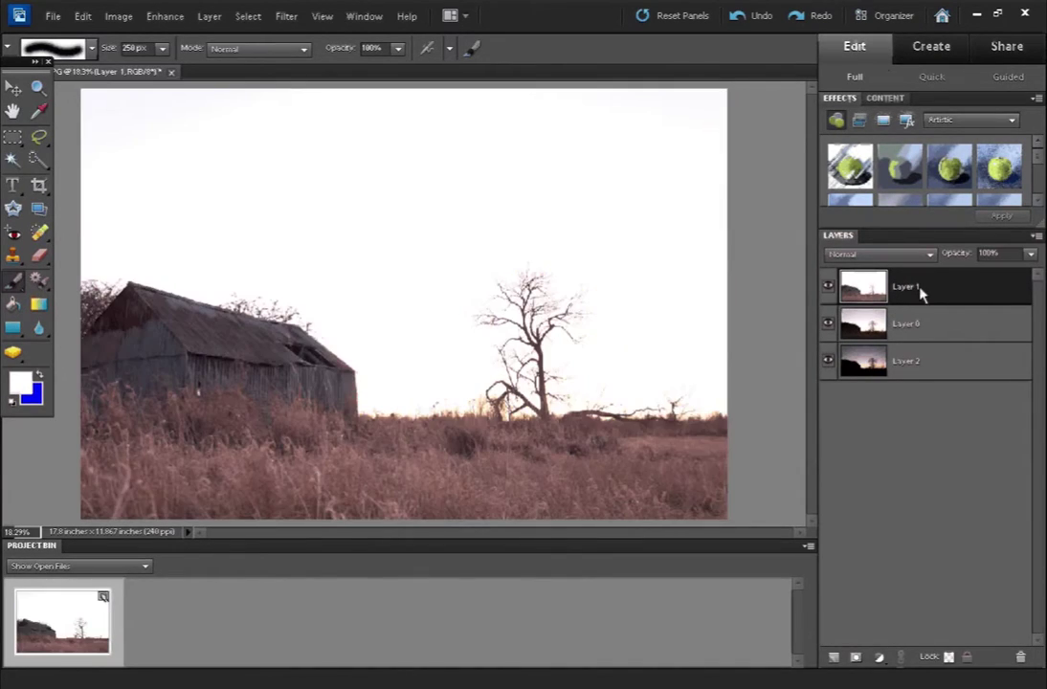
left_click(856, 658)
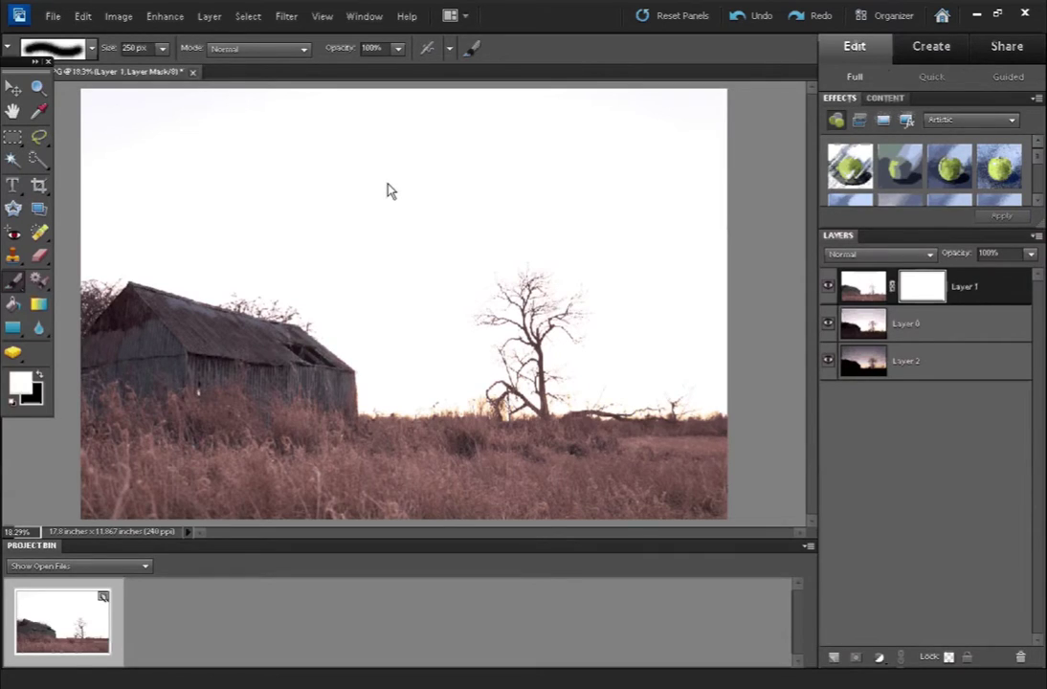
- Paint soft black loops into the sky on Layer 1's mask
key("x")
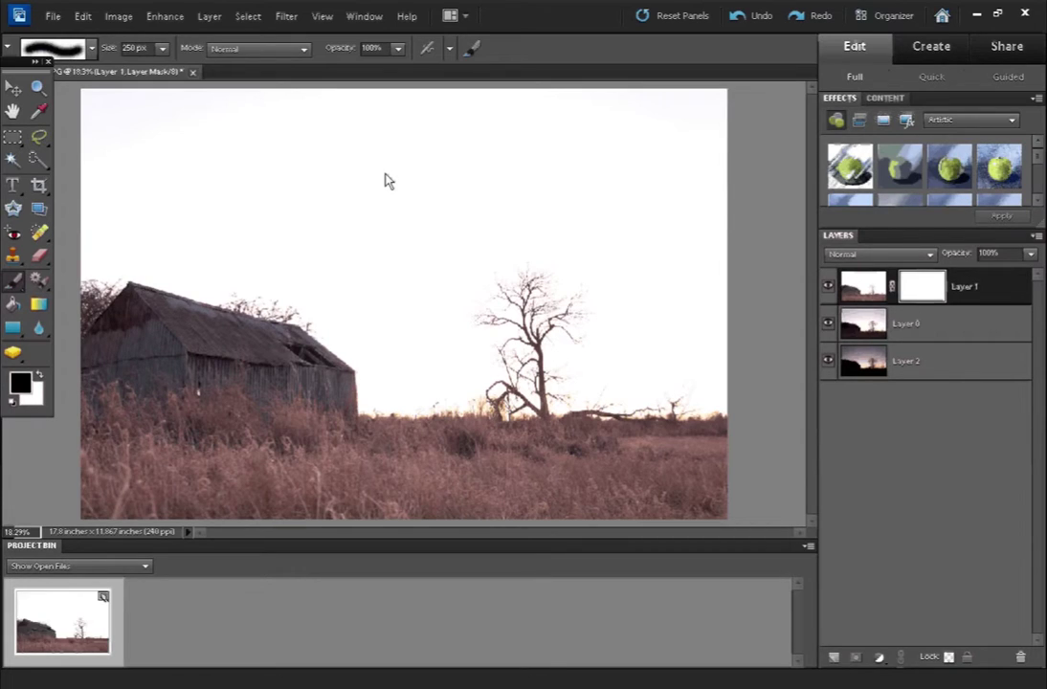
mouse_move(438, 151)
left_mouse_down()
mouse_move(384, 174)
mouse_move(351, 159)
mouse_move(593, 161)
left_mouse_up()
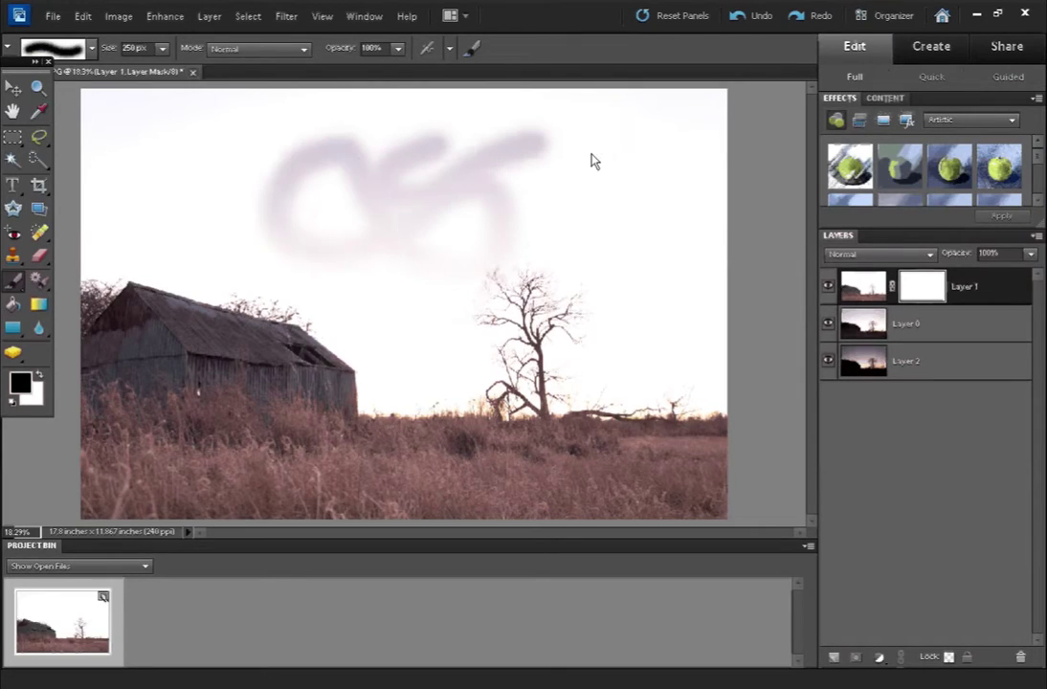
left_click_drag(510, 247, 273, 153)
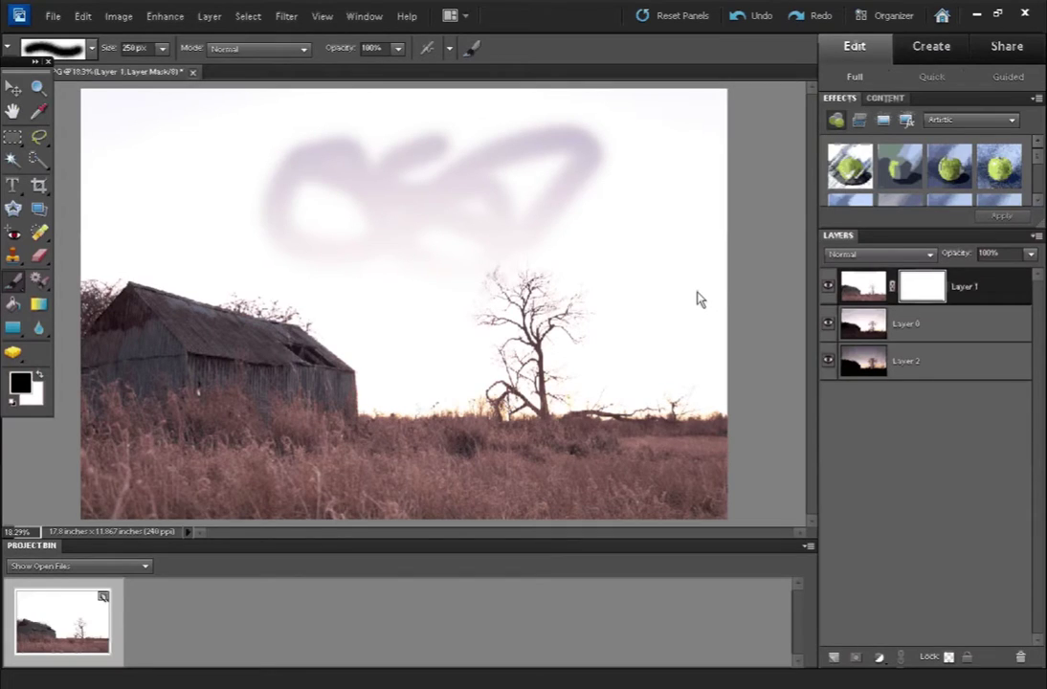
- Compare with Layer 1 hidden, then paint white to erase part of the left loop
left_click(827, 286)
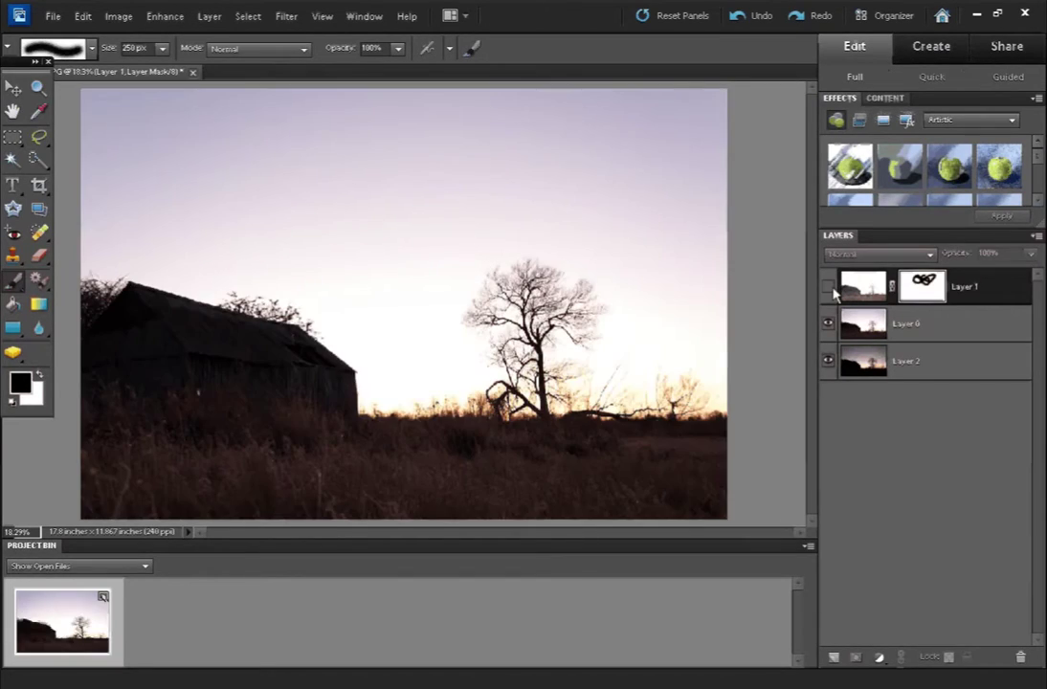
left_click(828, 288)
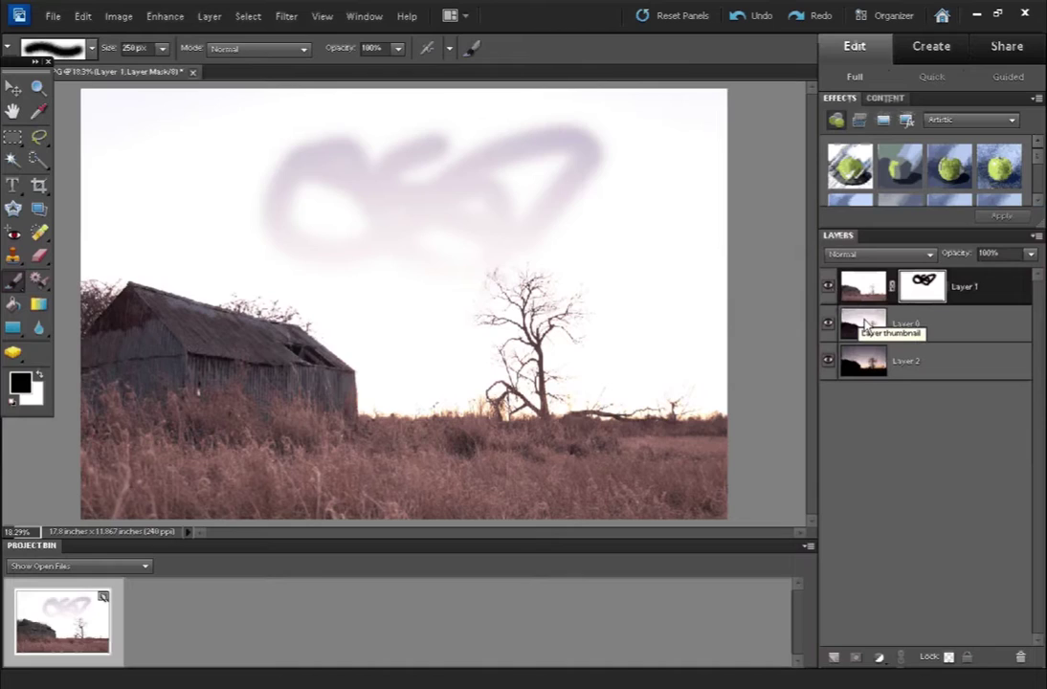
left_click(828, 287)
left_click(828, 290)
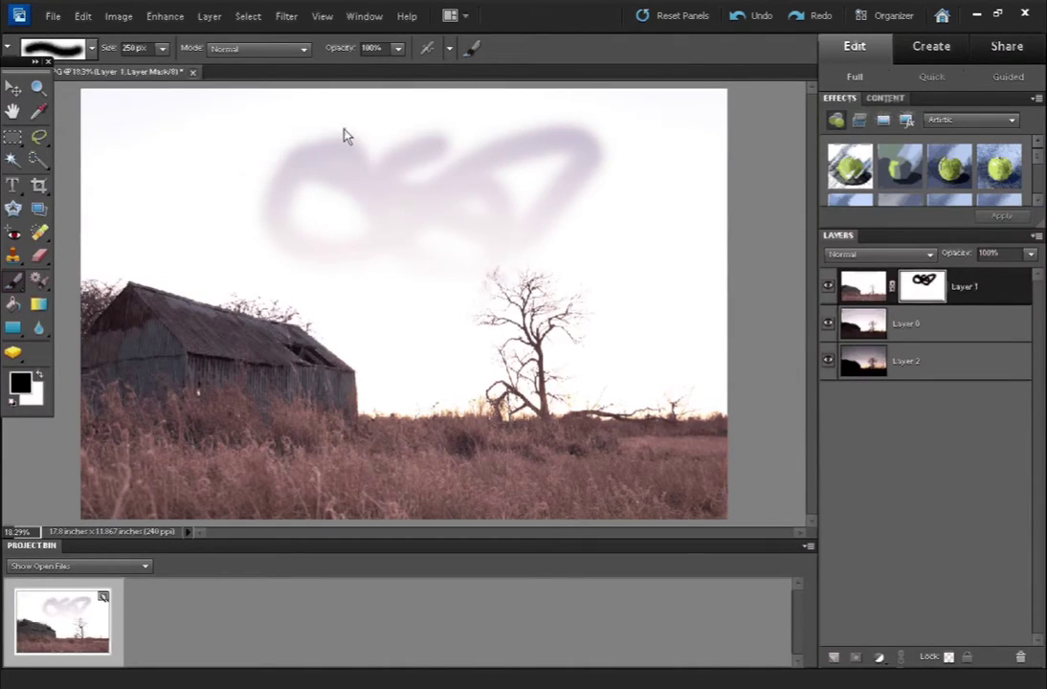
key("x")
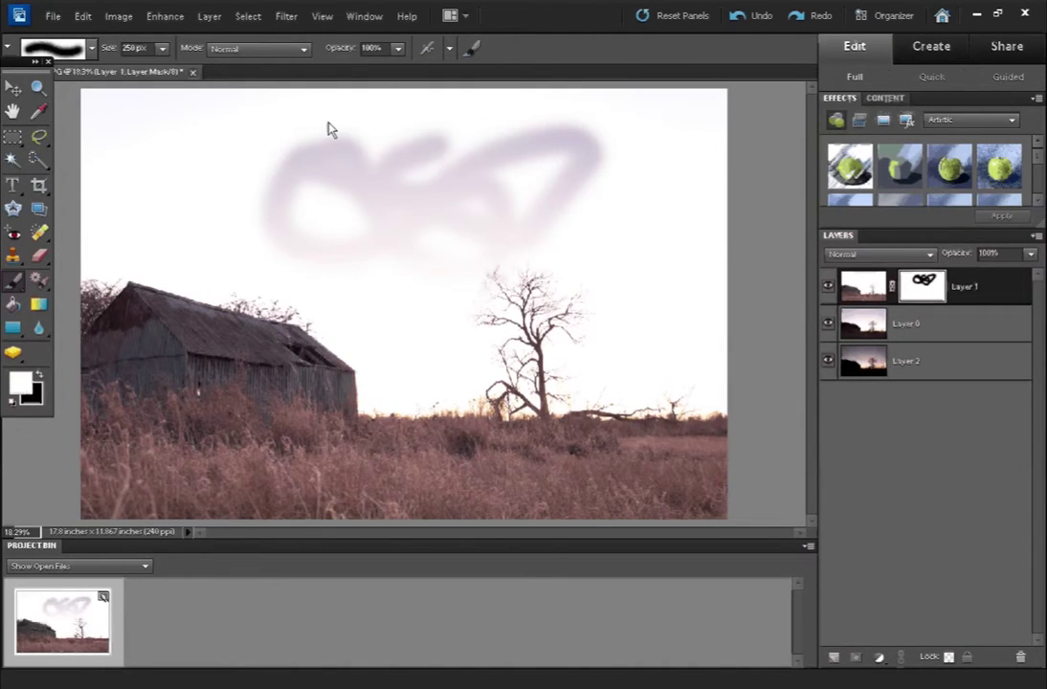
mouse_move(335, 150)
left_mouse_down()
mouse_move(357, 147)
mouse_move(427, 170)
mouse_move(583, 175)
left_mouse_up()
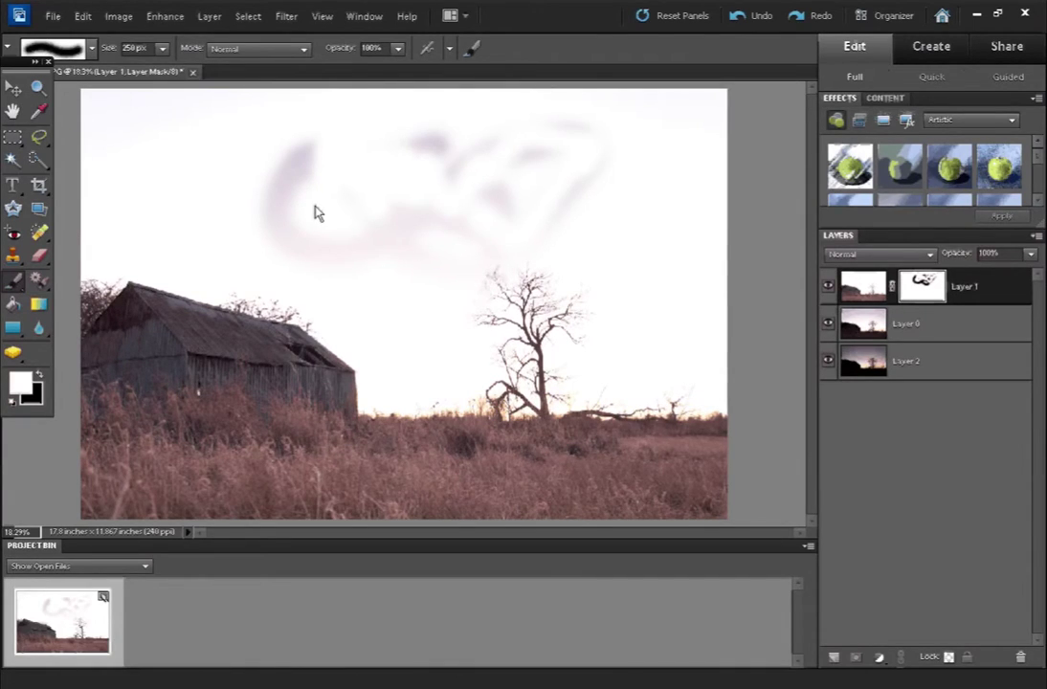
- Try mid grey and then near-white as the foreground colour
left_click(23, 385)
left_click(329, 303)
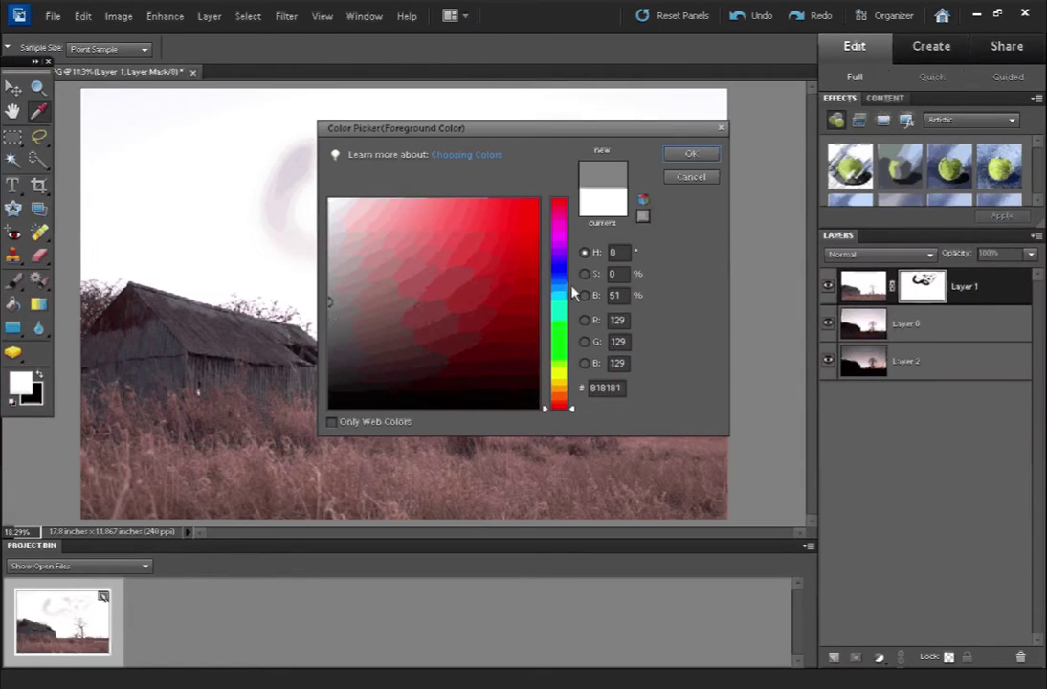
left_click(692, 155)
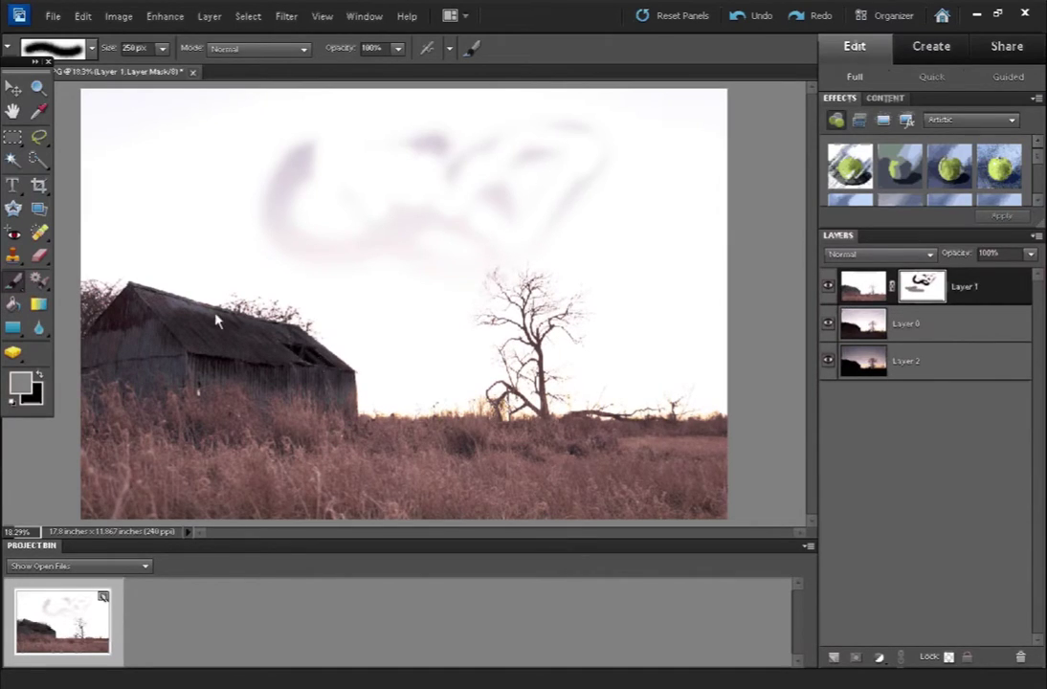
left_click(21, 384)
left_click(331, 206)
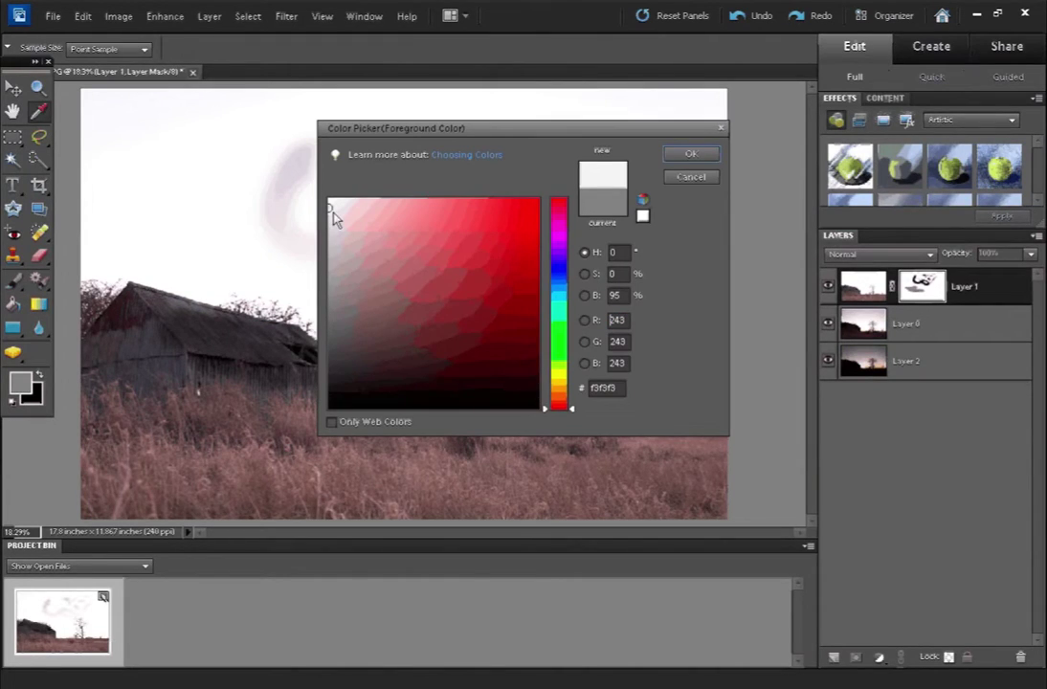
left_click(690, 155)
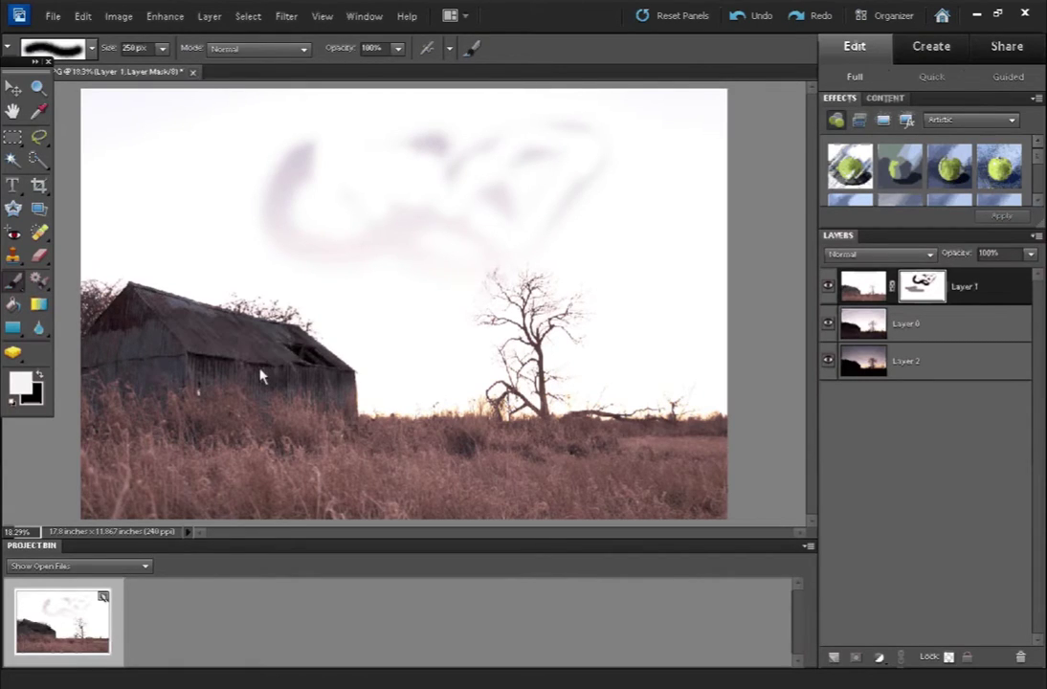
- Set a near-black foreground, darken the barn roof on the mask, and compare with Layer 1 hidden
left_click(25, 390)
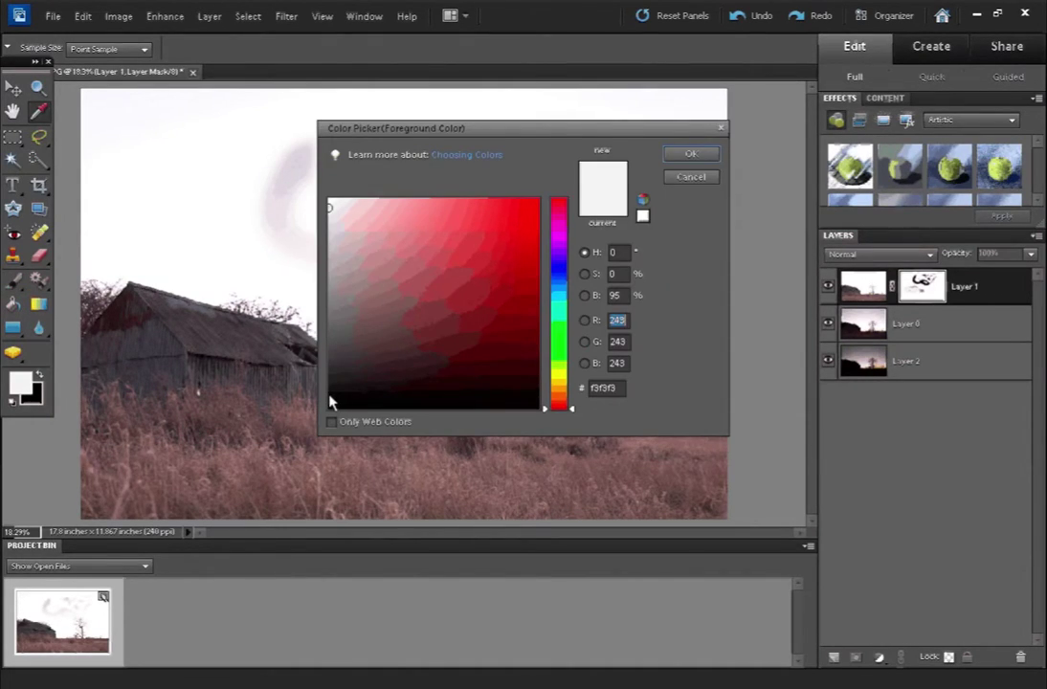
left_click(330, 397)
left_click(689, 154)
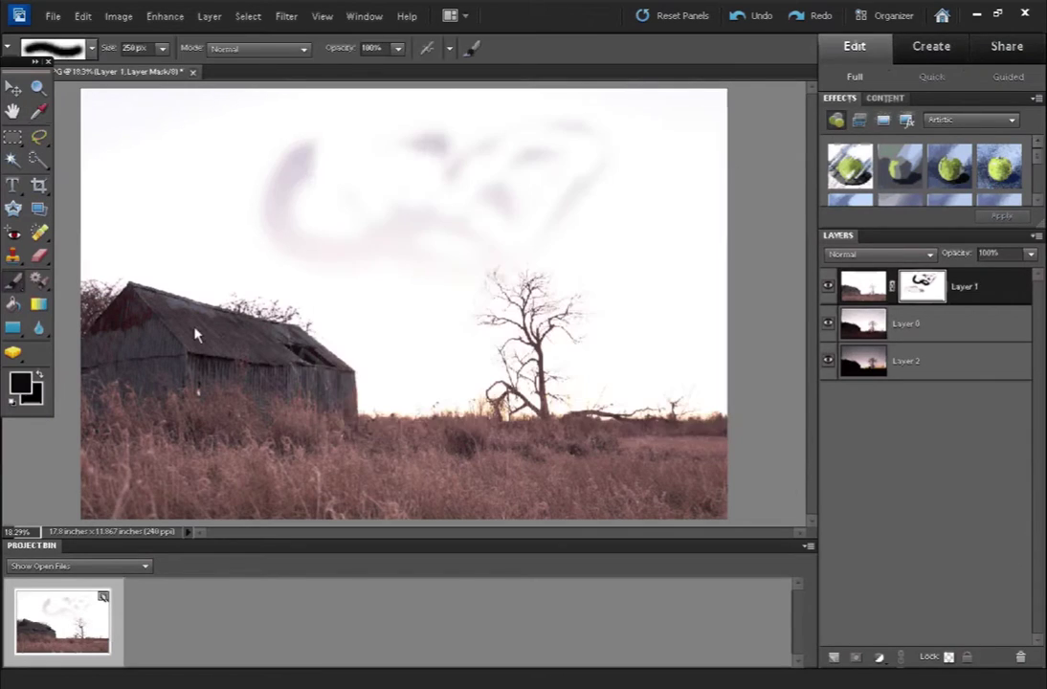
left_click_drag(197, 334, 194, 364)
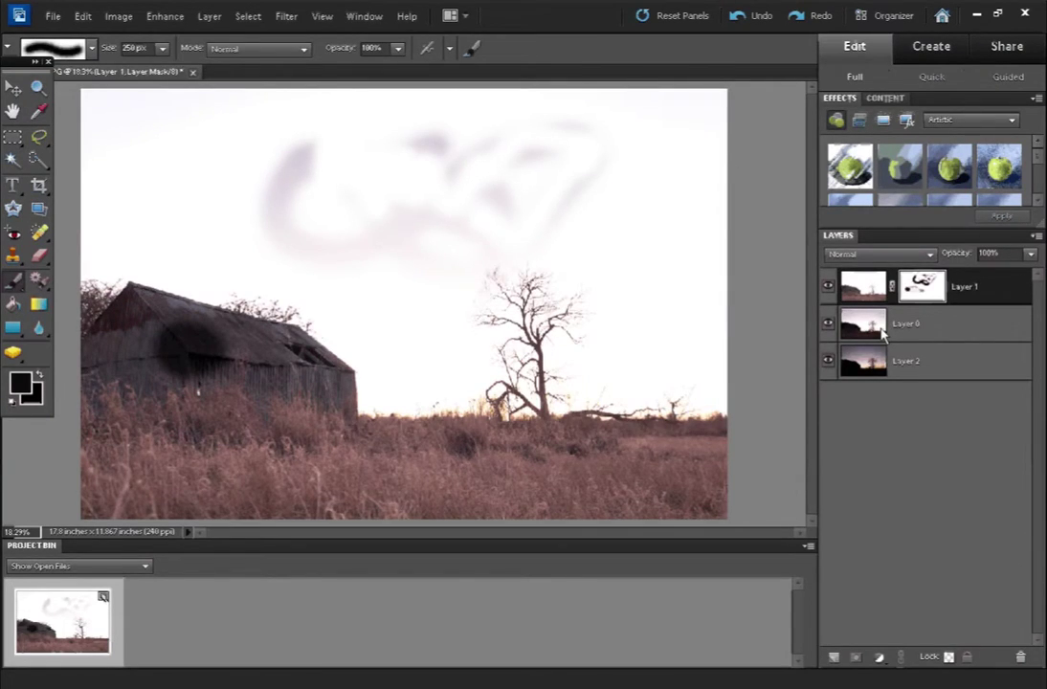
left_click(829, 291)
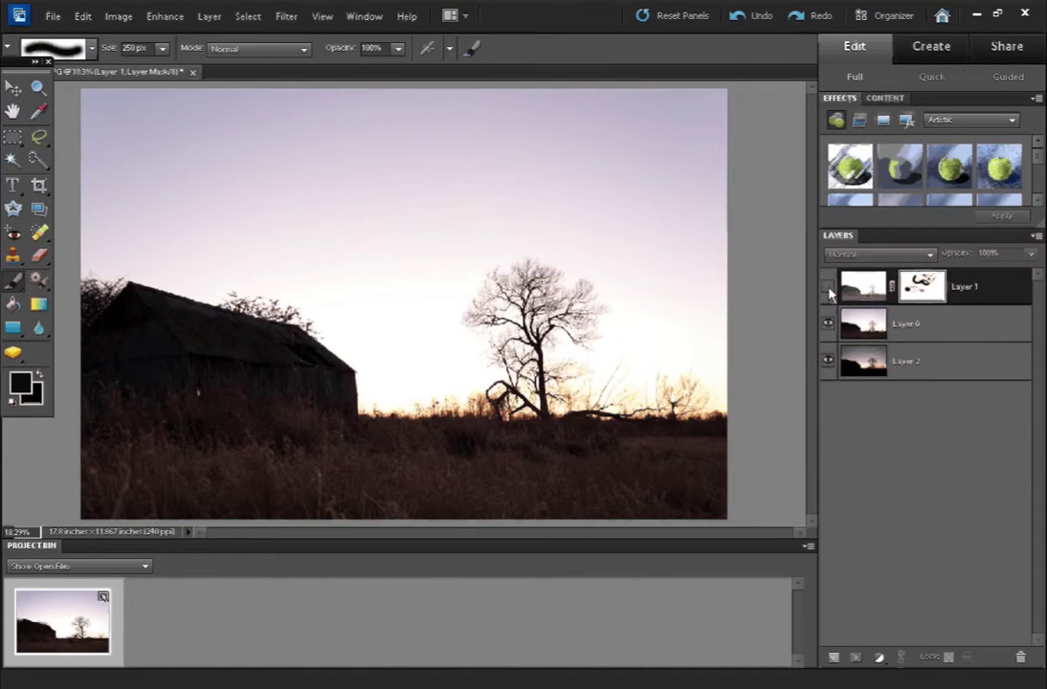
left_click(829, 291)
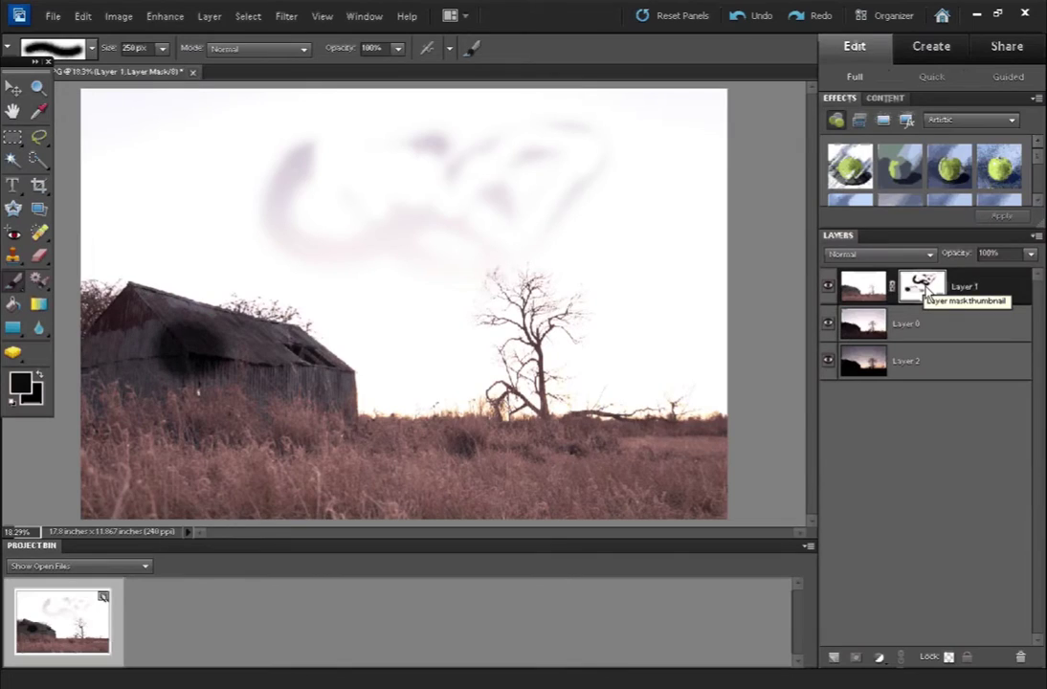
- Fill Layer 1's mask with white to wipe out the old strokes
left_click(39, 374)
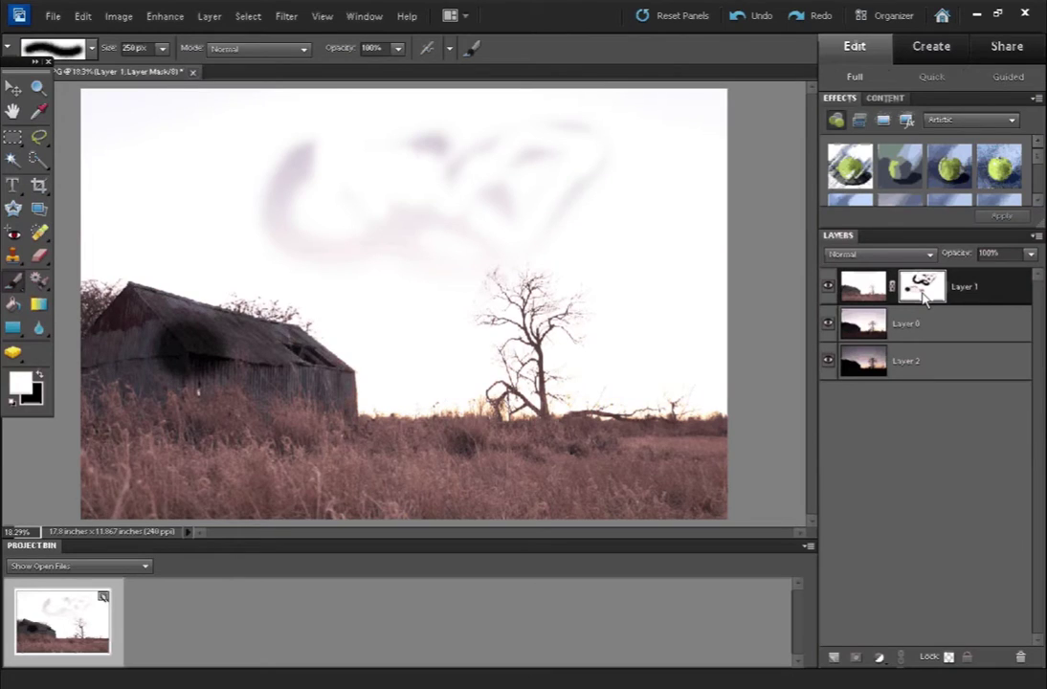
key("alt+BackSpace")
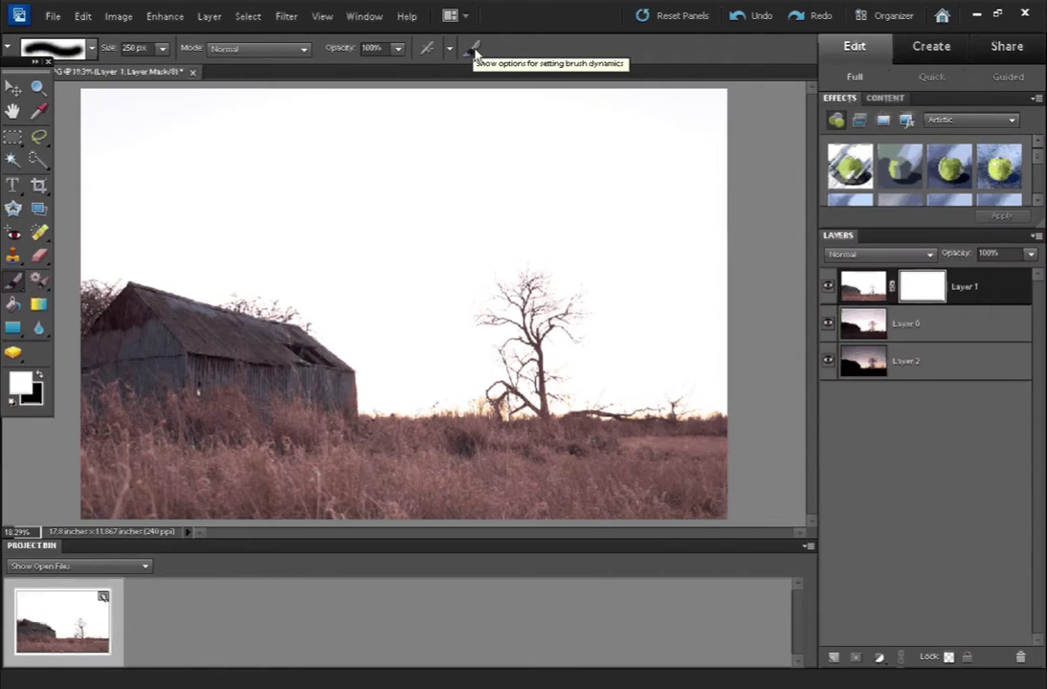
left_click(474, 50)
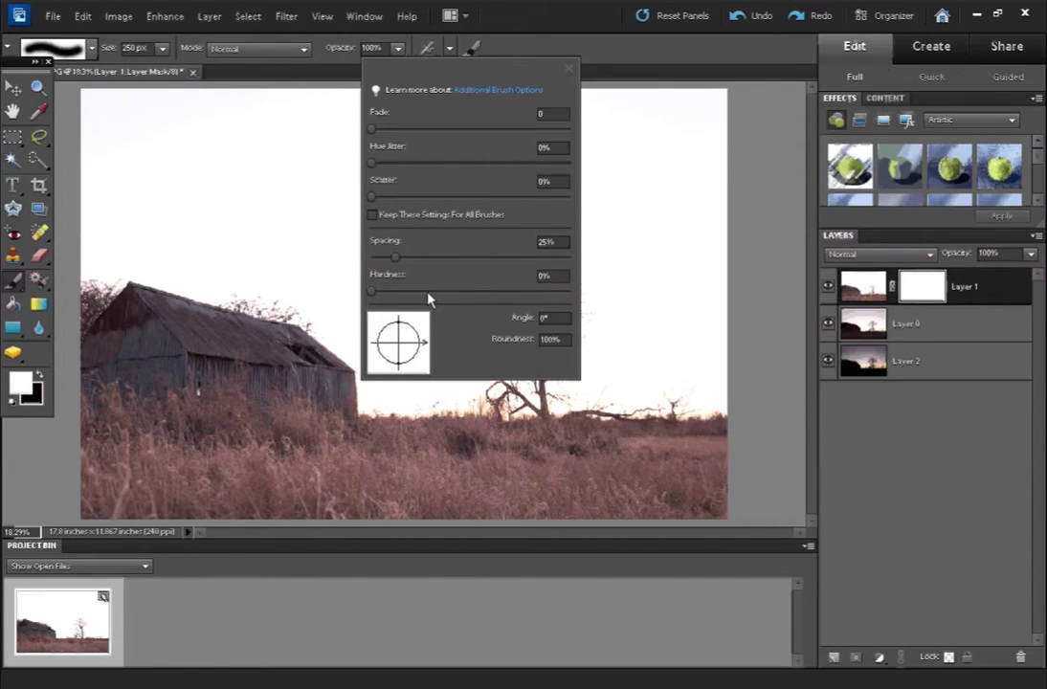
left_click(634, 52)
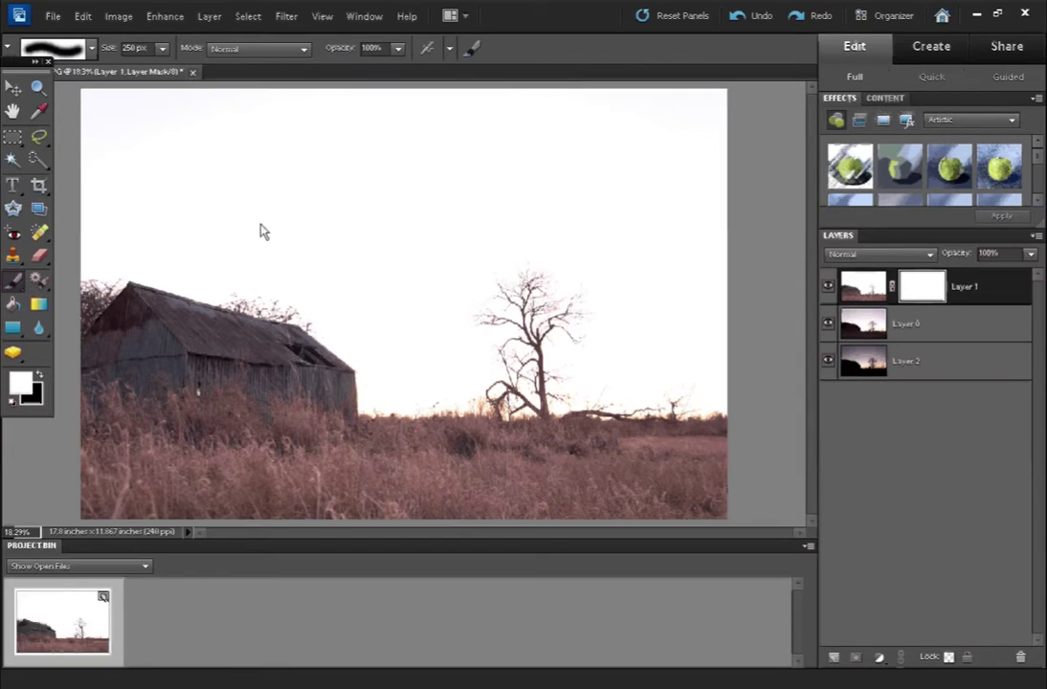
- Enlarge the brush to 600 px and paint a soft black streak above and onto the barn
key("bracketright")
key("bracketright")
key("x")
left_click_drag(235, 143, 219, 234)
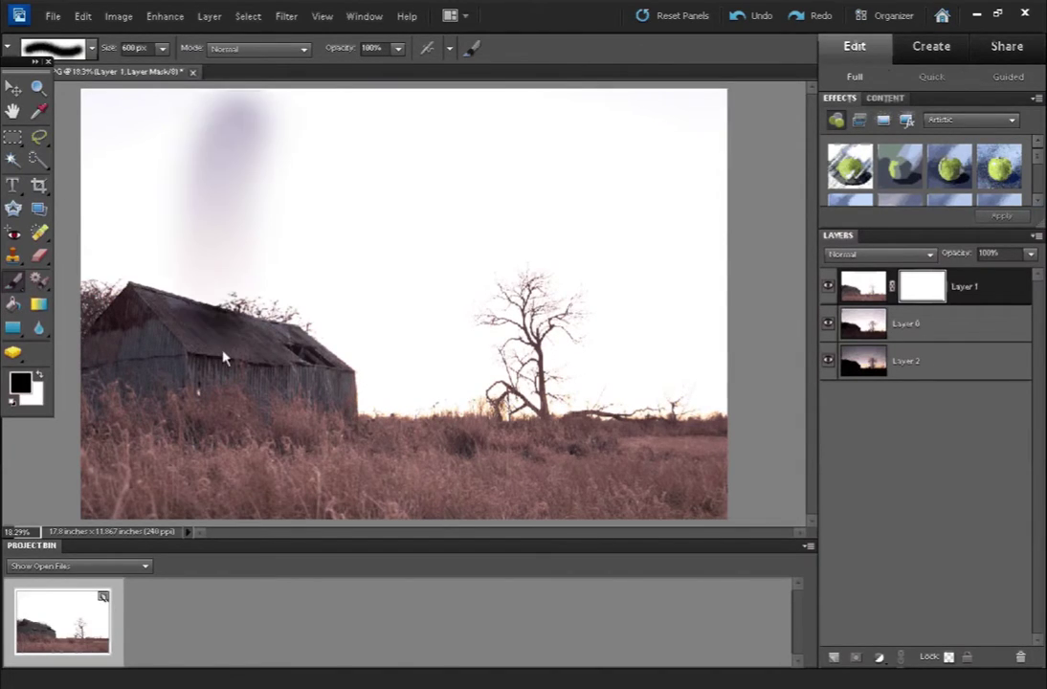
left_click(223, 356)
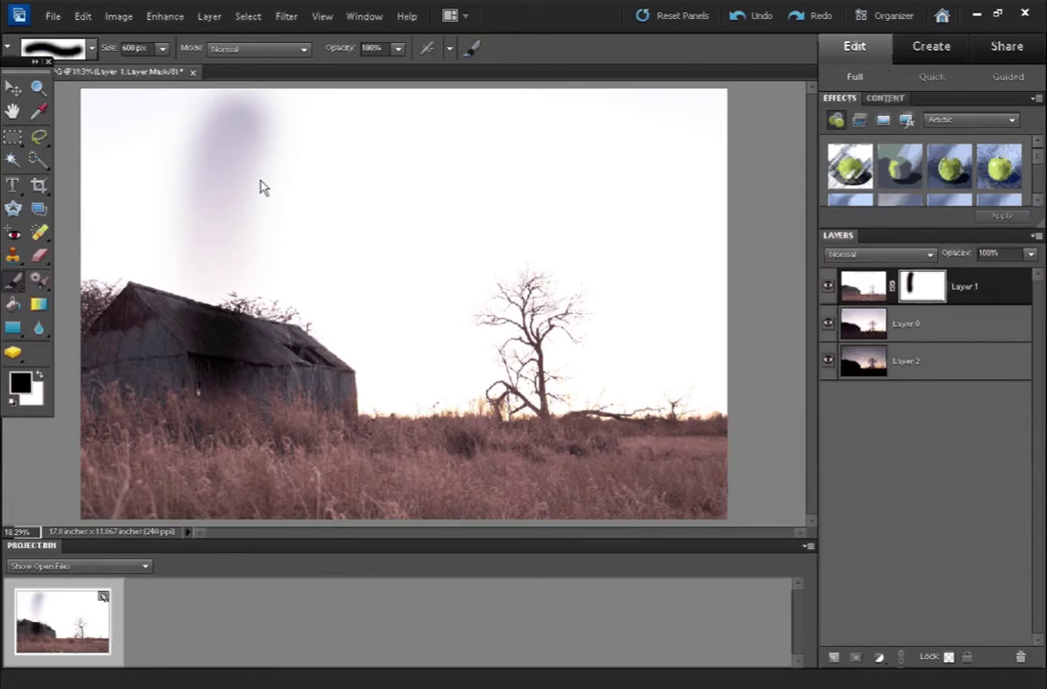
left_click(472, 49)
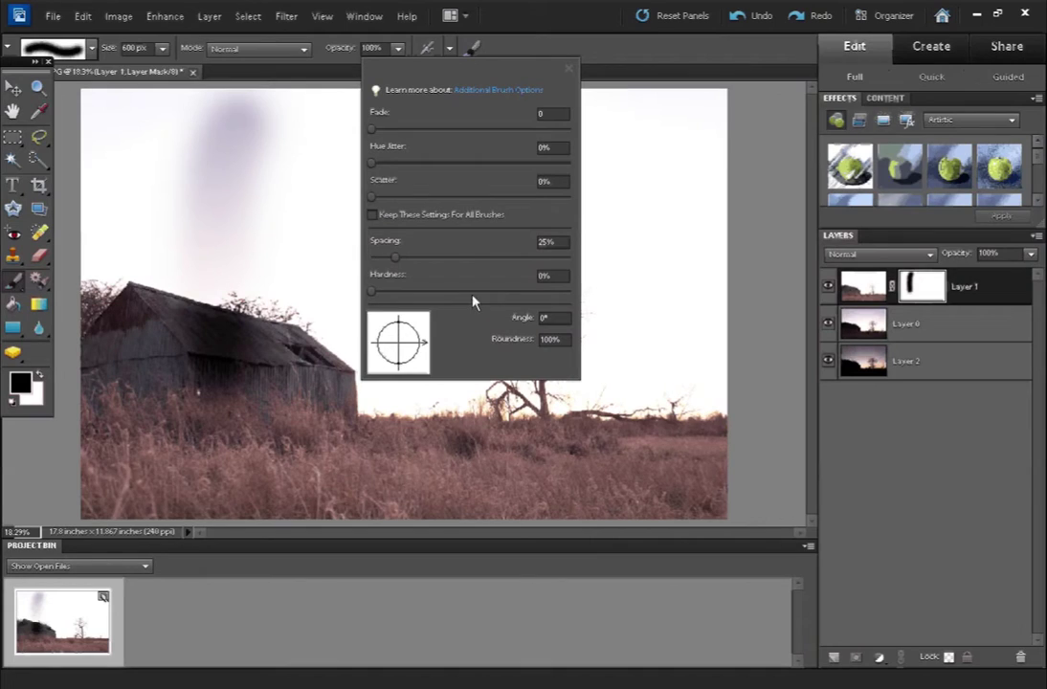
- Try a fully hard brush near the top centre of the mask, then clear those strokes
left_click_drag(373, 291, 554, 303)
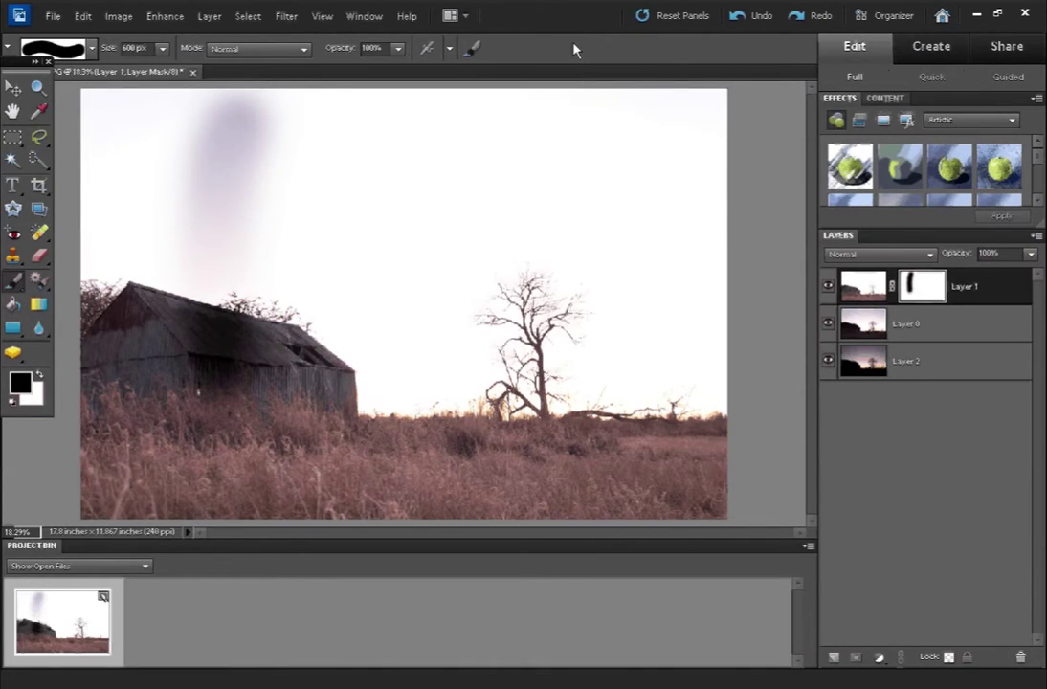
left_click_drag(496, 143, 498, 177)
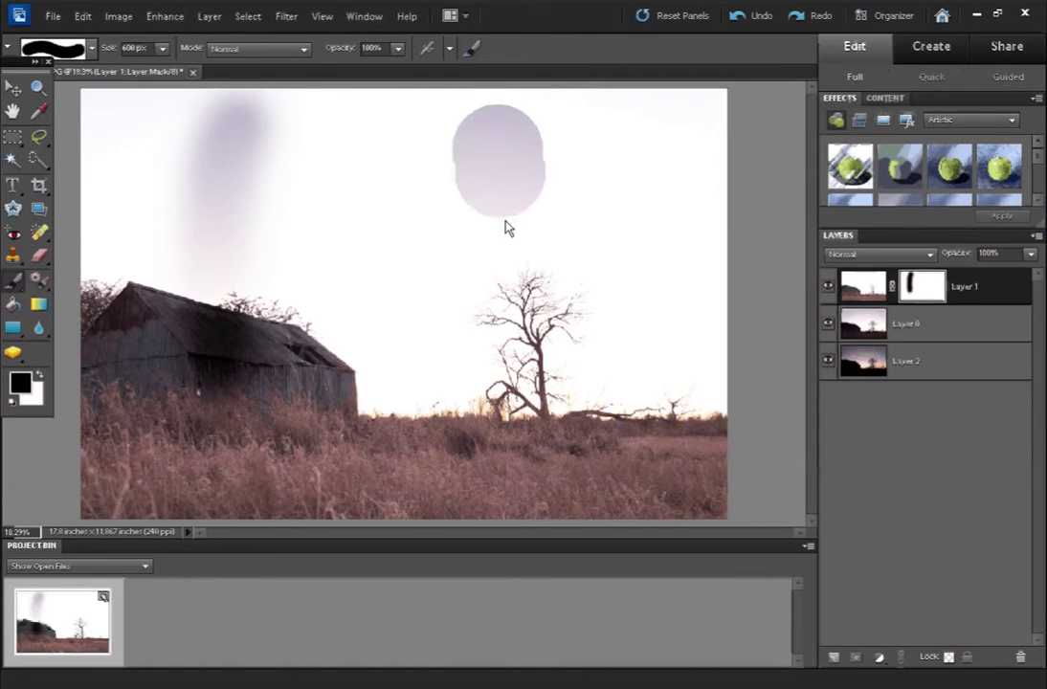
left_click_drag(507, 228, 512, 392)
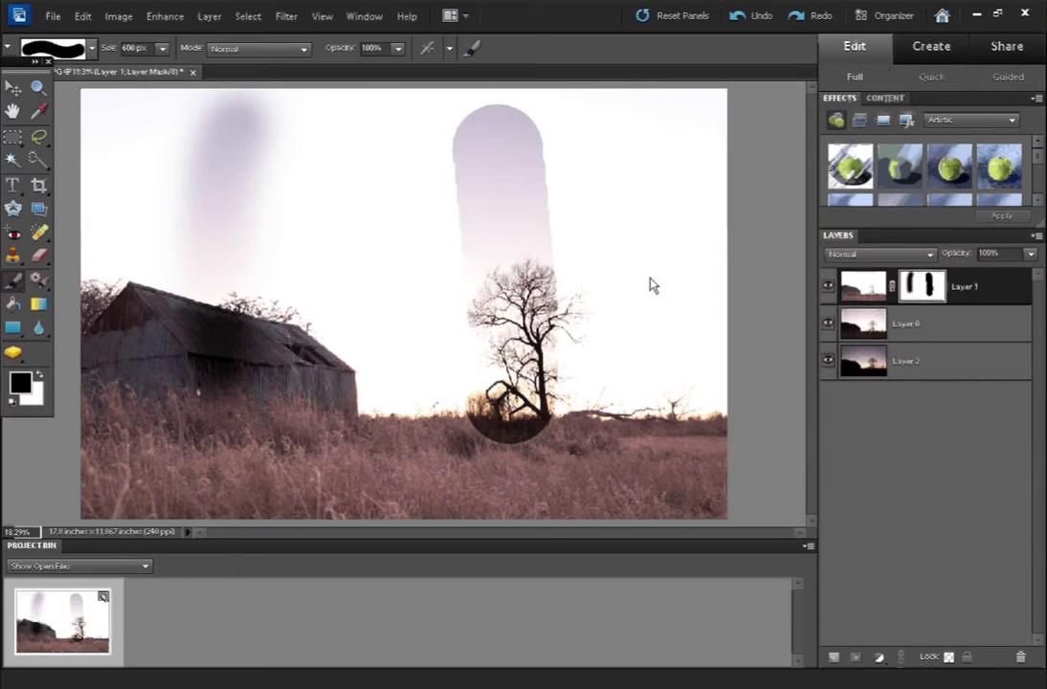
key("ctrl+BackSpace")
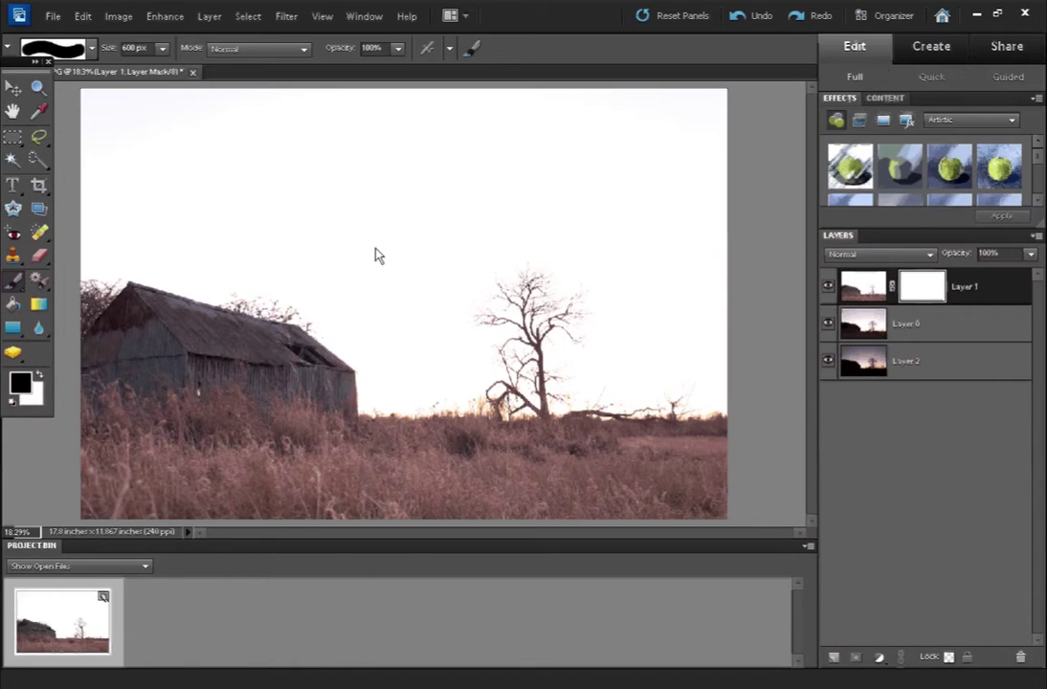
- Paint soft black strokes across the upper-left, top and right sky on the mask
left_click(474, 48)
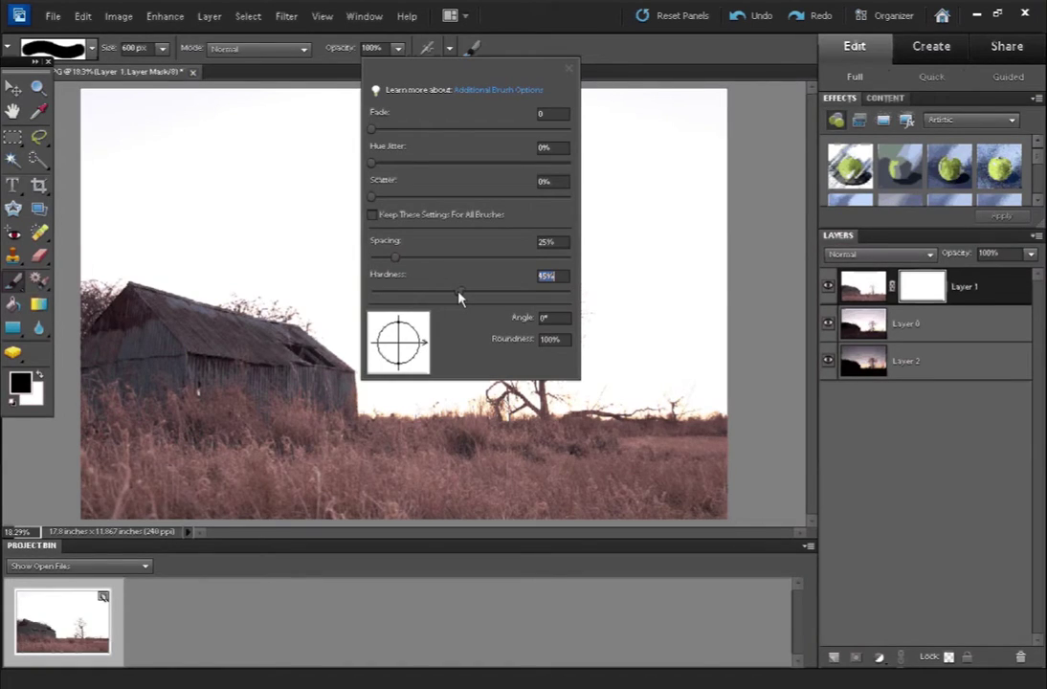
left_click(325, 148)
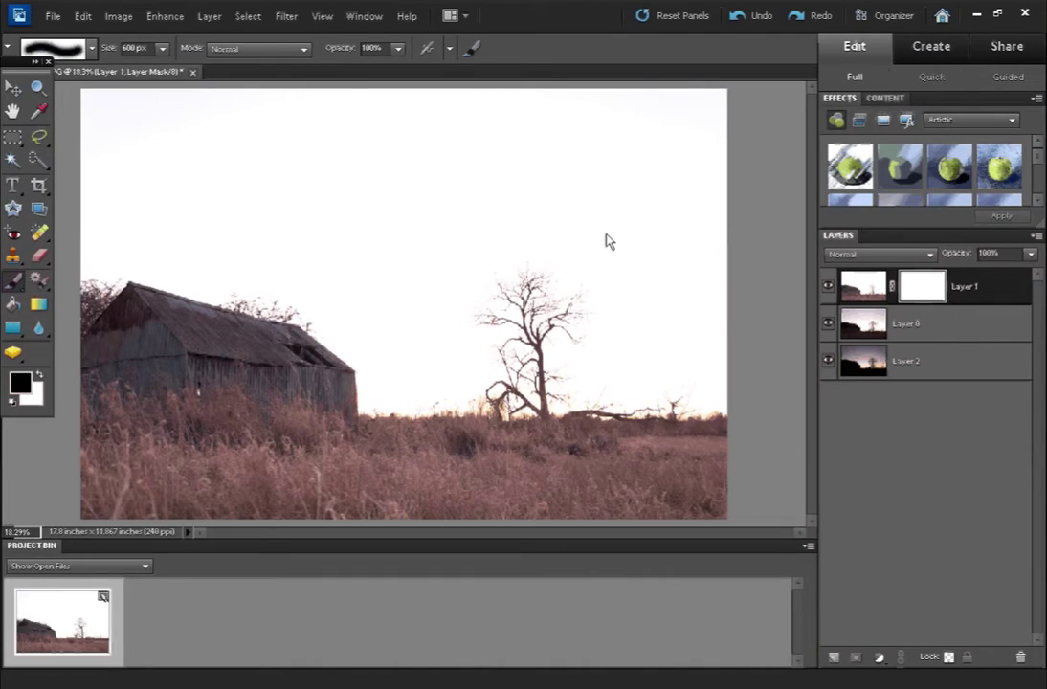
mouse_move(257, 159)
left_mouse_down()
mouse_move(100, 116)
mouse_move(132, 189)
mouse_move(100, 248)
mouse_move(173, 259)
left_mouse_up()
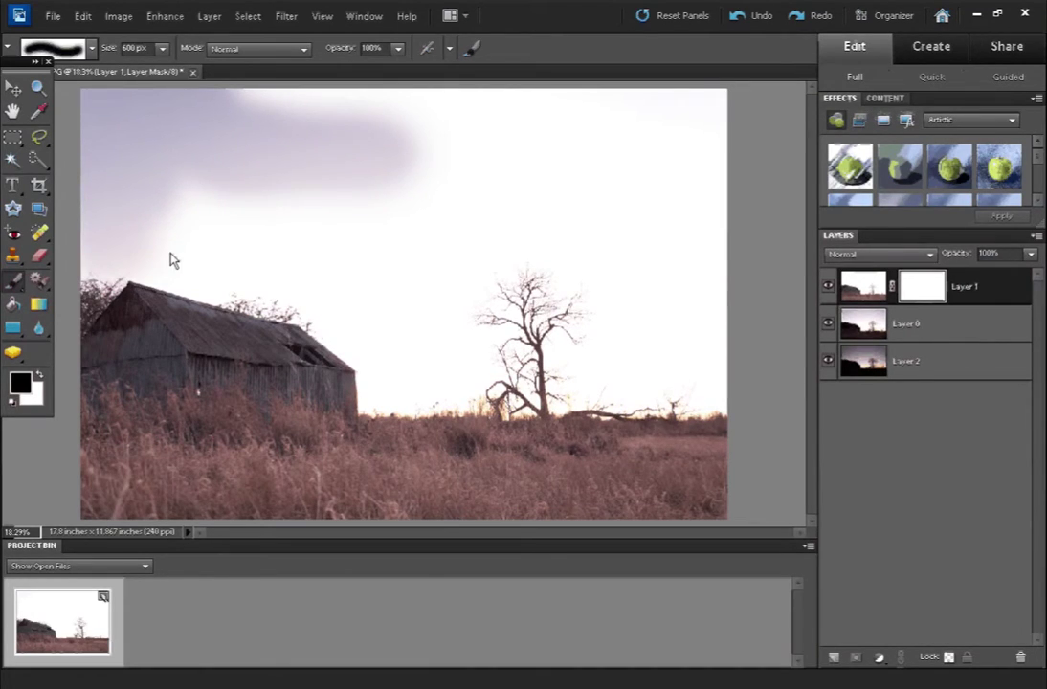
mouse_move(256, 288)
left_mouse_down()
mouse_move(347, 315)
mouse_move(402, 391)
mouse_move(523, 375)
mouse_move(555, 388)
mouse_move(723, 385)
left_mouse_up()
left_click_drag(715, 264, 717, 94)
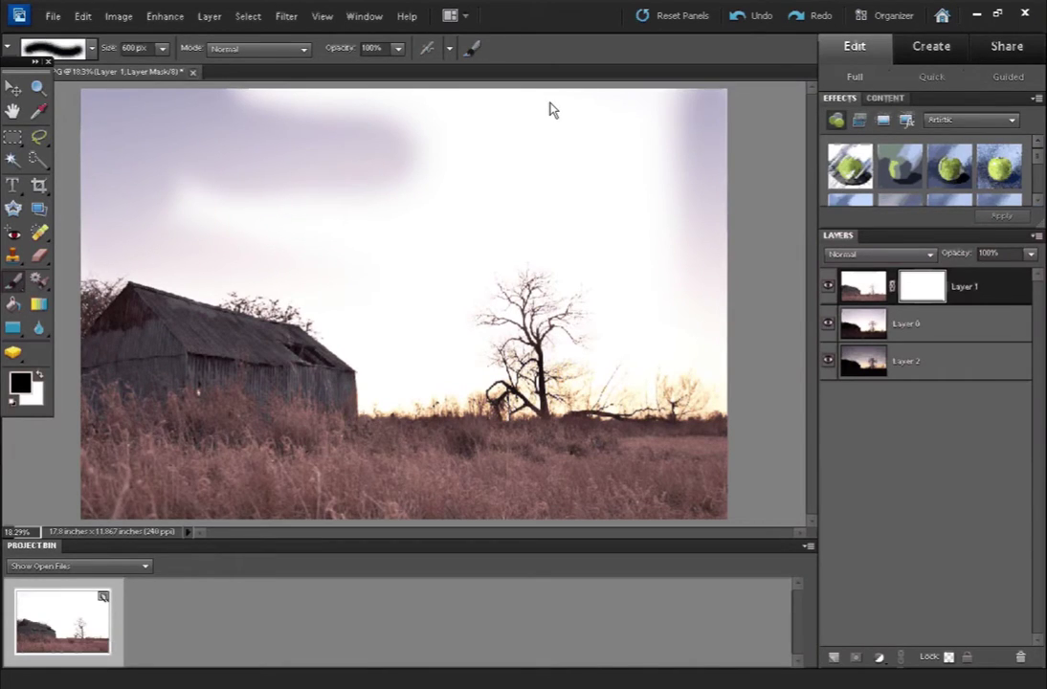
left_click_drag(552, 110, 215, 101)
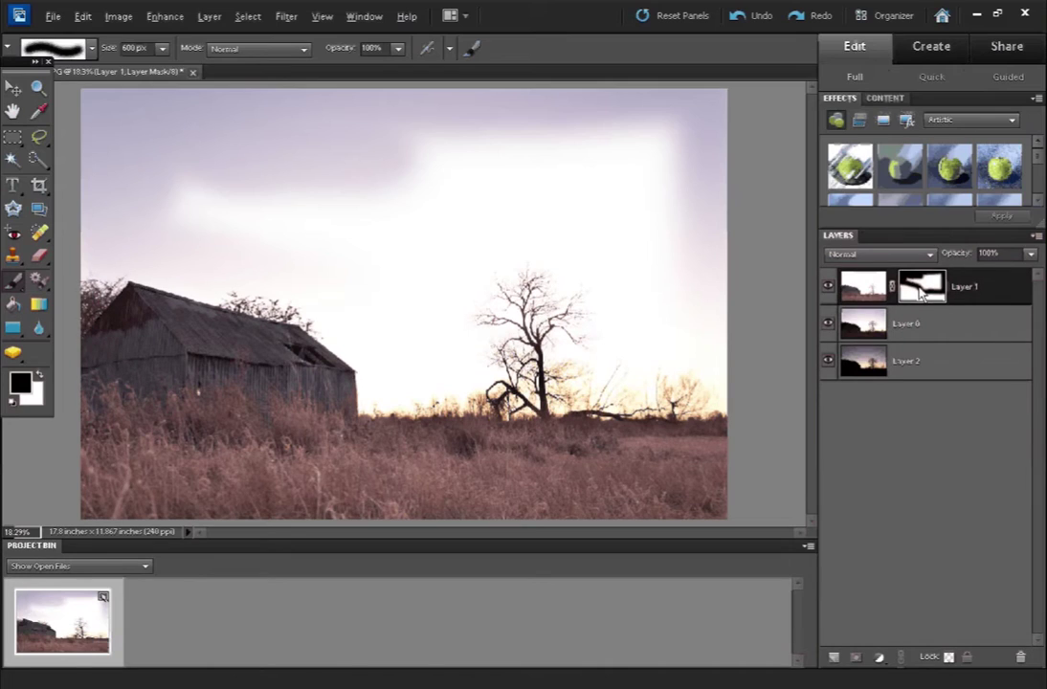
- In mask view, paint black over the left white notch and grey sky spots, then return to the image
left_click(920, 292, "alt")
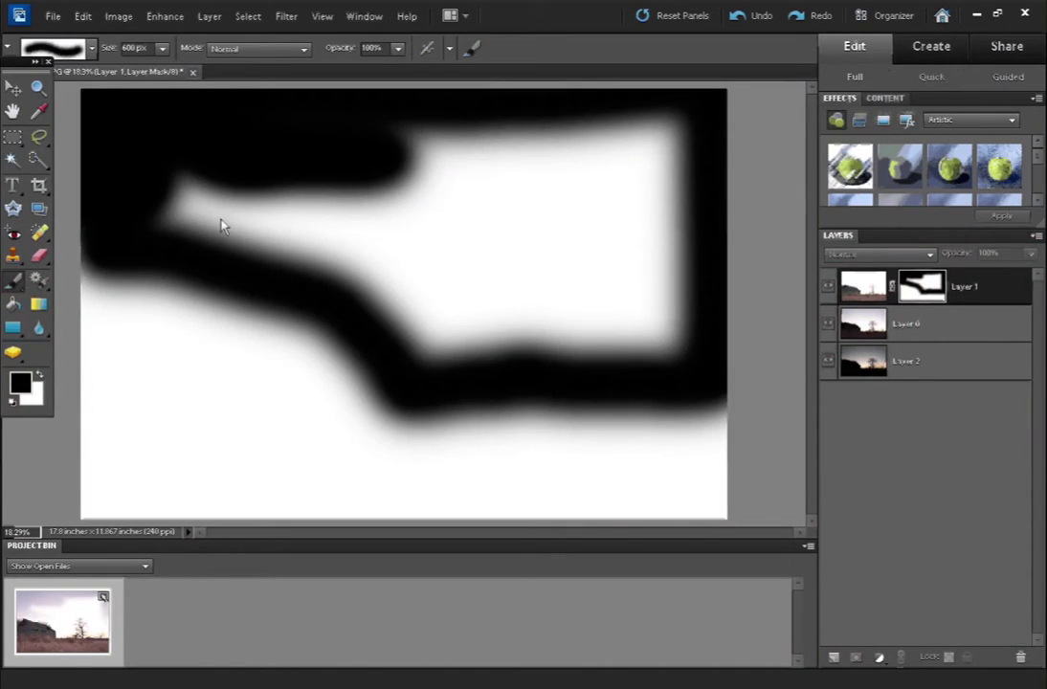
left_click_drag(169, 215, 162, 220)
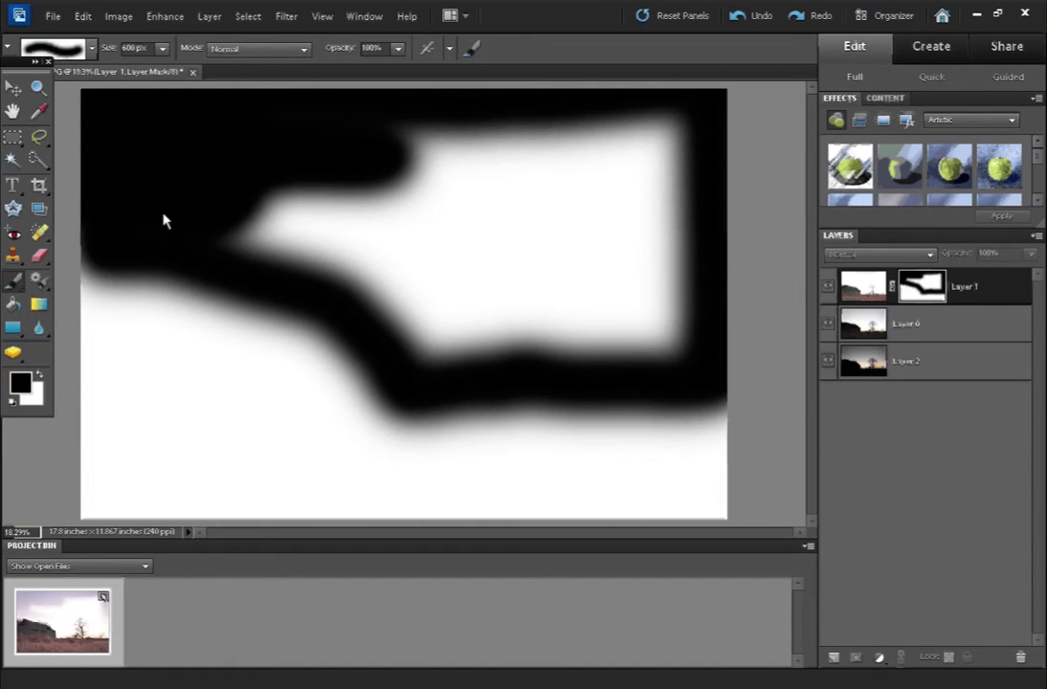
mouse_move(86, 228)
left_mouse_down()
mouse_move(259, 232)
mouse_move(421, 331)
mouse_move(696, 342)
mouse_move(680, 298)
mouse_move(442, 267)
mouse_move(289, 199)
mouse_move(466, 303)
mouse_move(577, 234)
mouse_move(408, 203)
mouse_move(509, 116)
mouse_move(684, 146)
mouse_move(600, 203)
mouse_move(472, 182)
mouse_move(649, 160)
mouse_move(544, 161)
mouse_move(592, 174)
mouse_move(411, 183)
left_mouse_up()
left_click(292, 205)
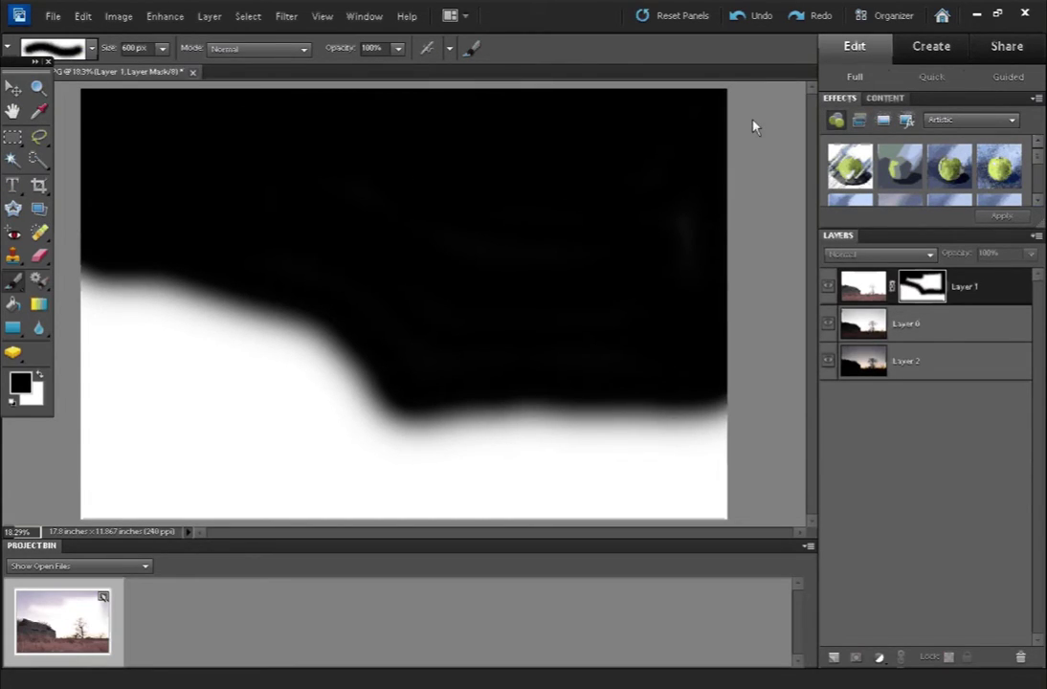
left_click(864, 291)
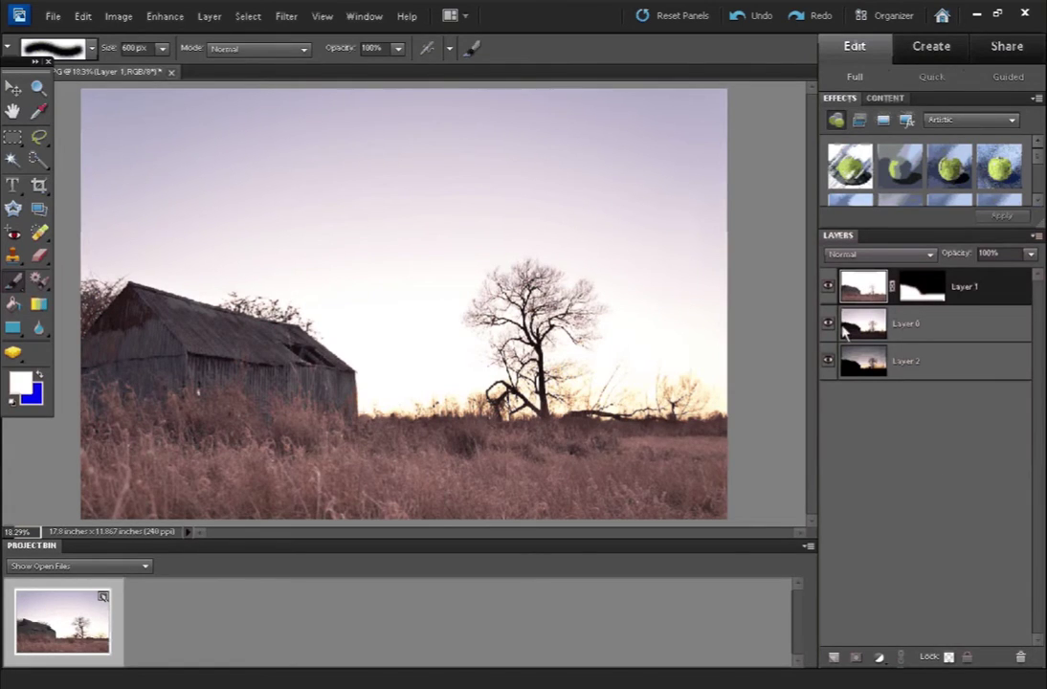
left_click(829, 287)
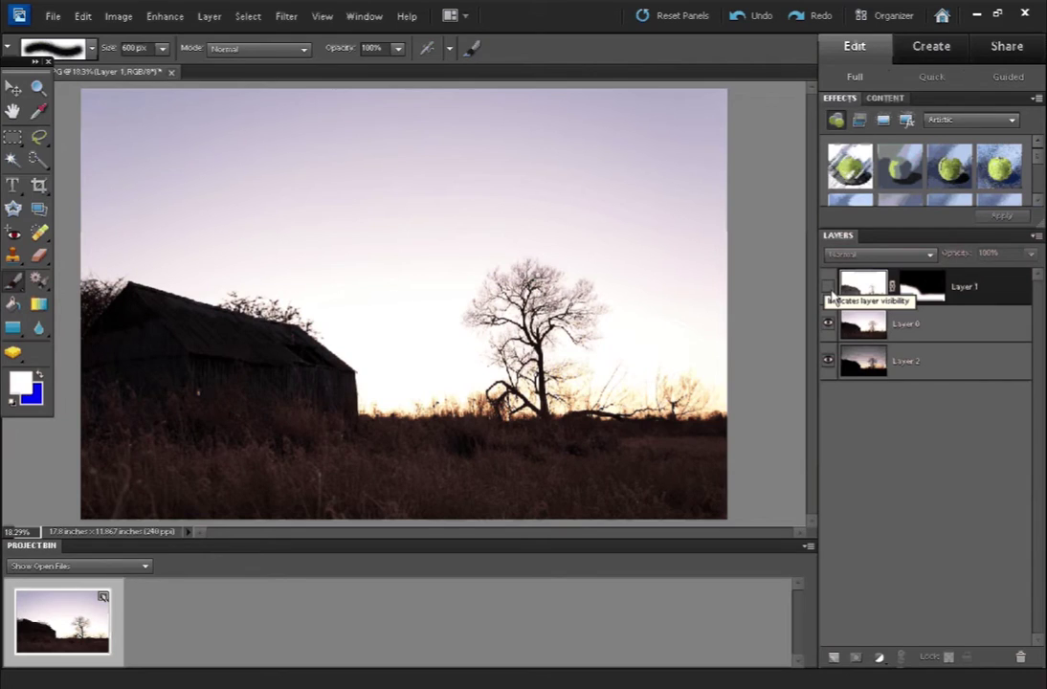
left_click(828, 287)
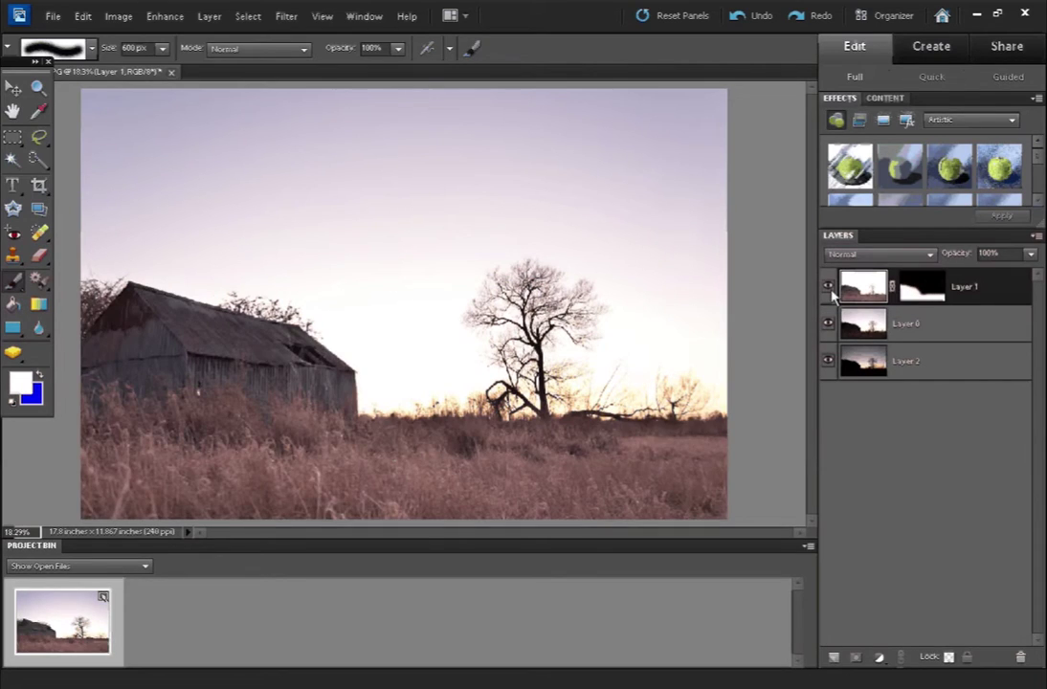
left_click(923, 292, "shift")
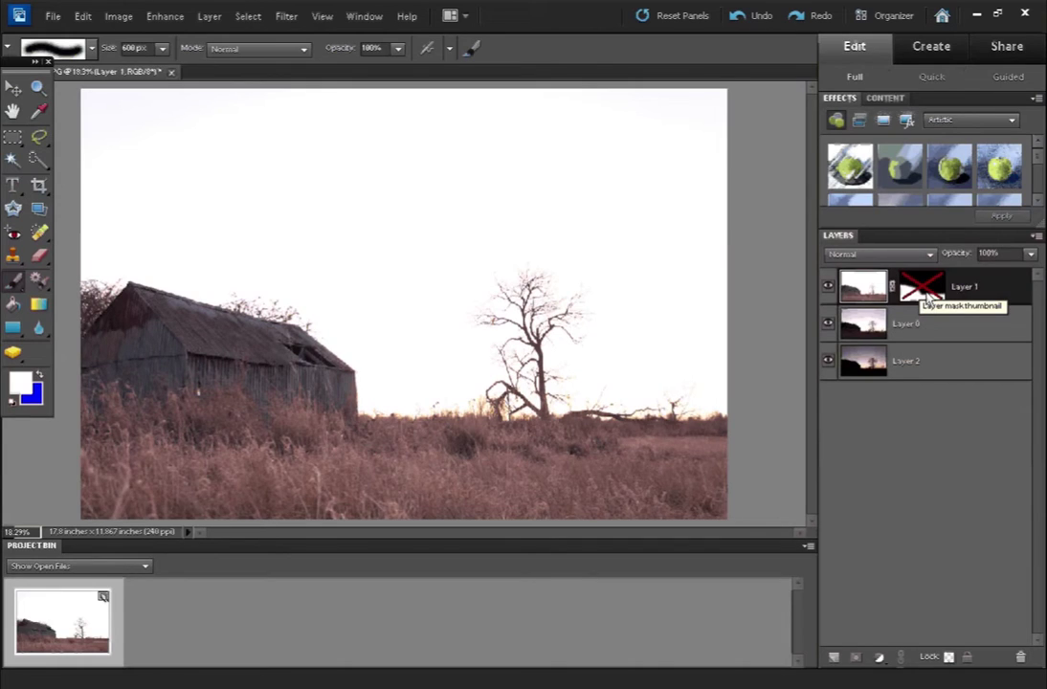
left_click(924, 292)
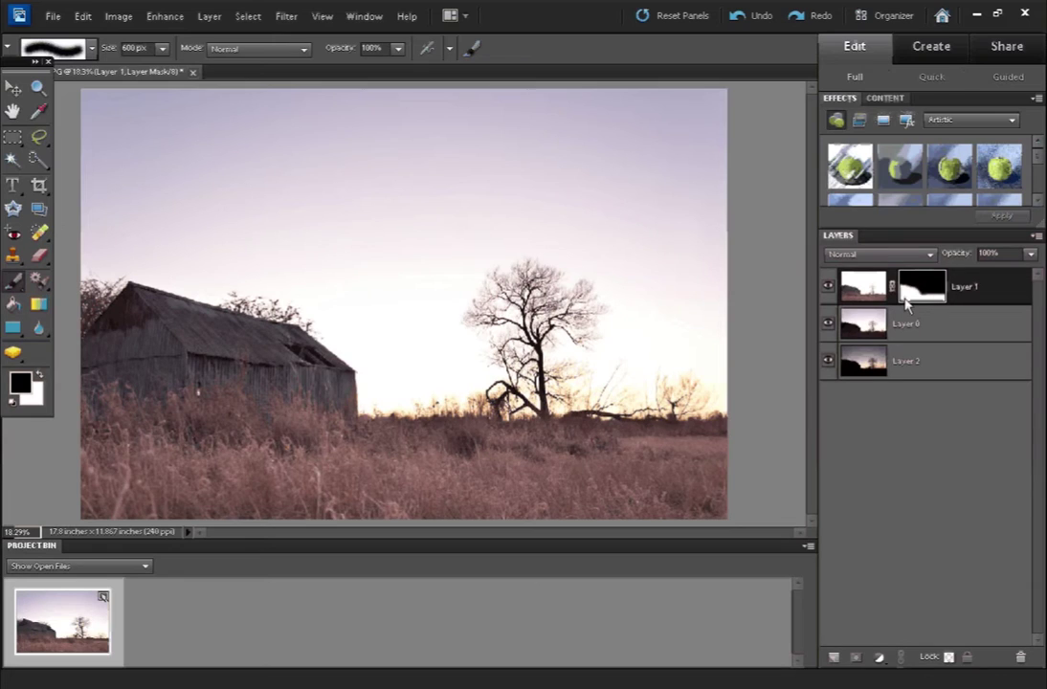
left_click(829, 287)
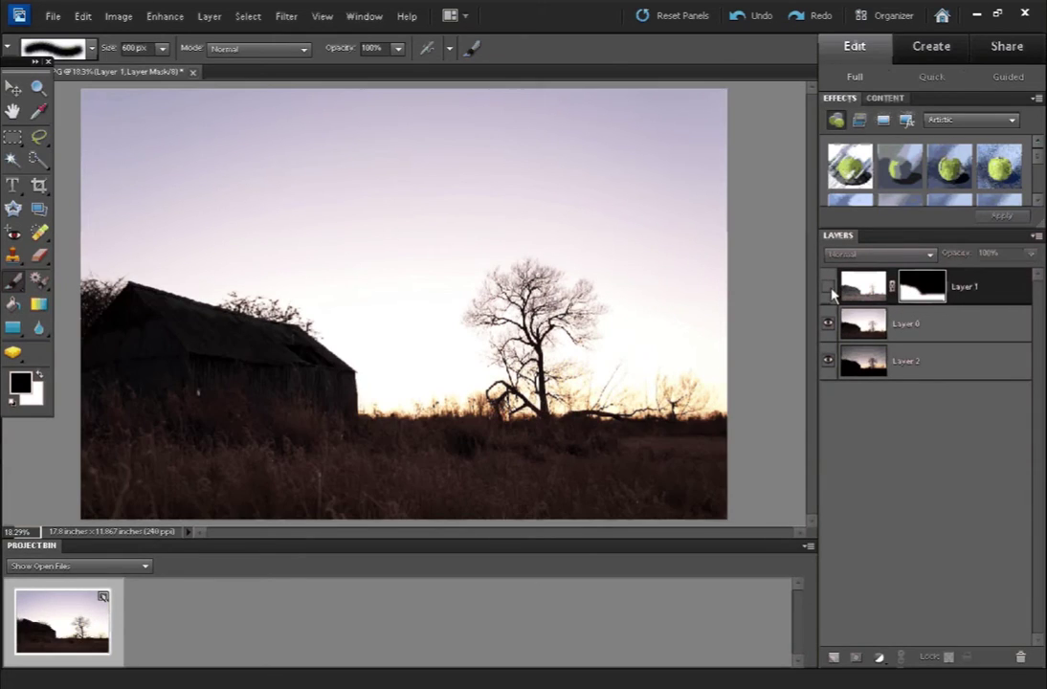
left_click(829, 287)
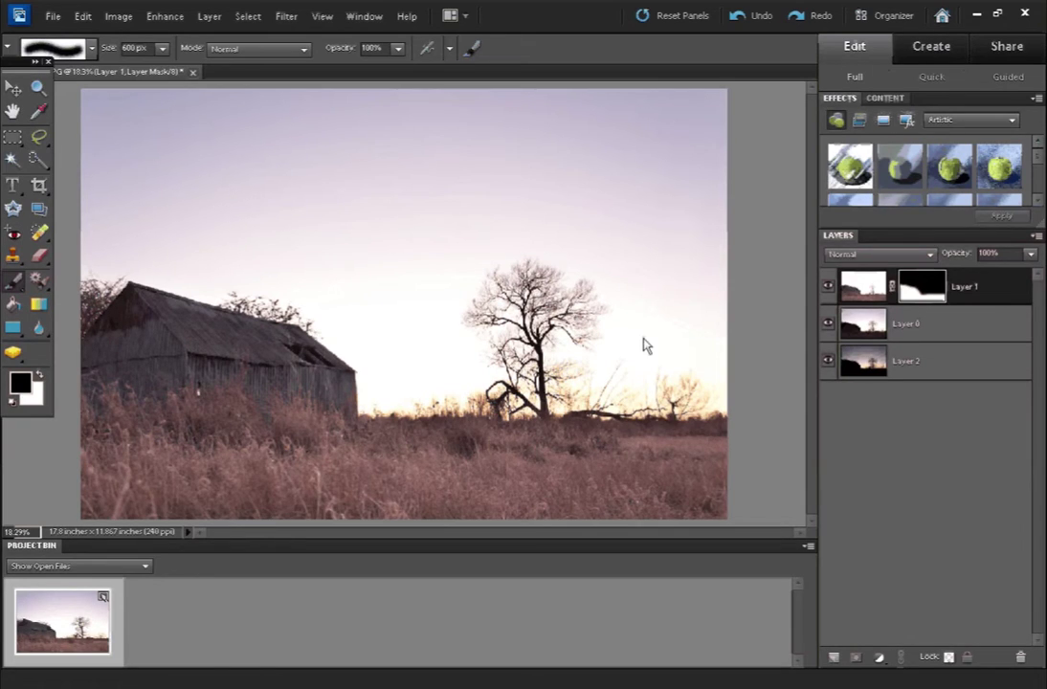
- Delete Layer 1's layer mask from the mask thumbnail's context menu
right_click(923, 295)
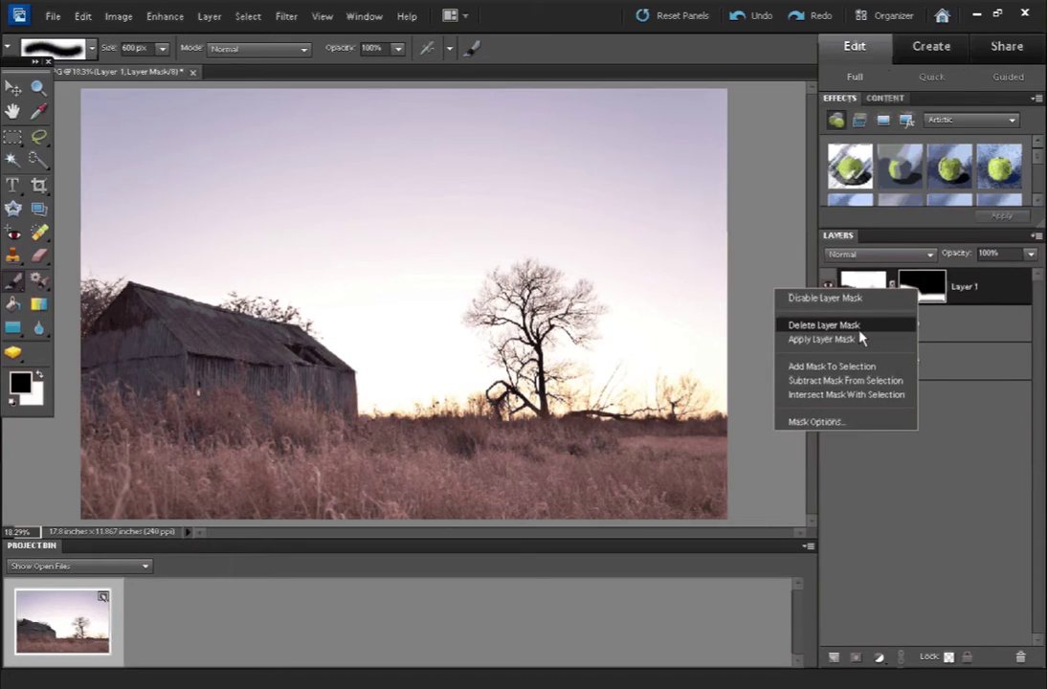
left_click(858, 326)
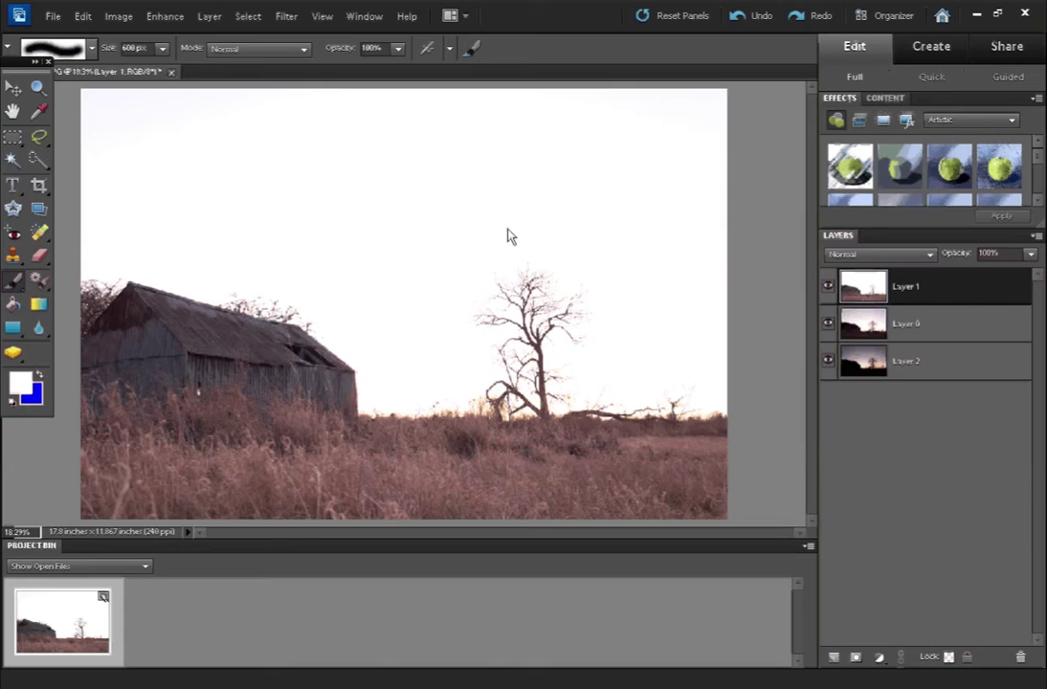
- Select the image, add a new mask to Layer 1, and paste the photo into it in greyscale
left_click(863, 294, "ctrl")
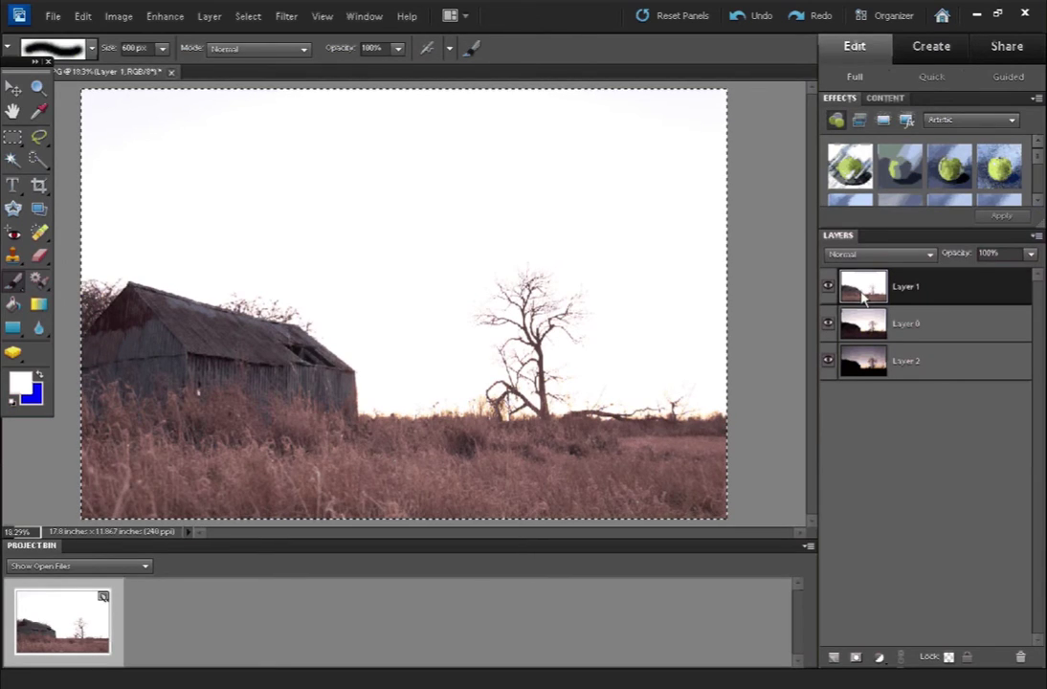
left_click(856, 657)
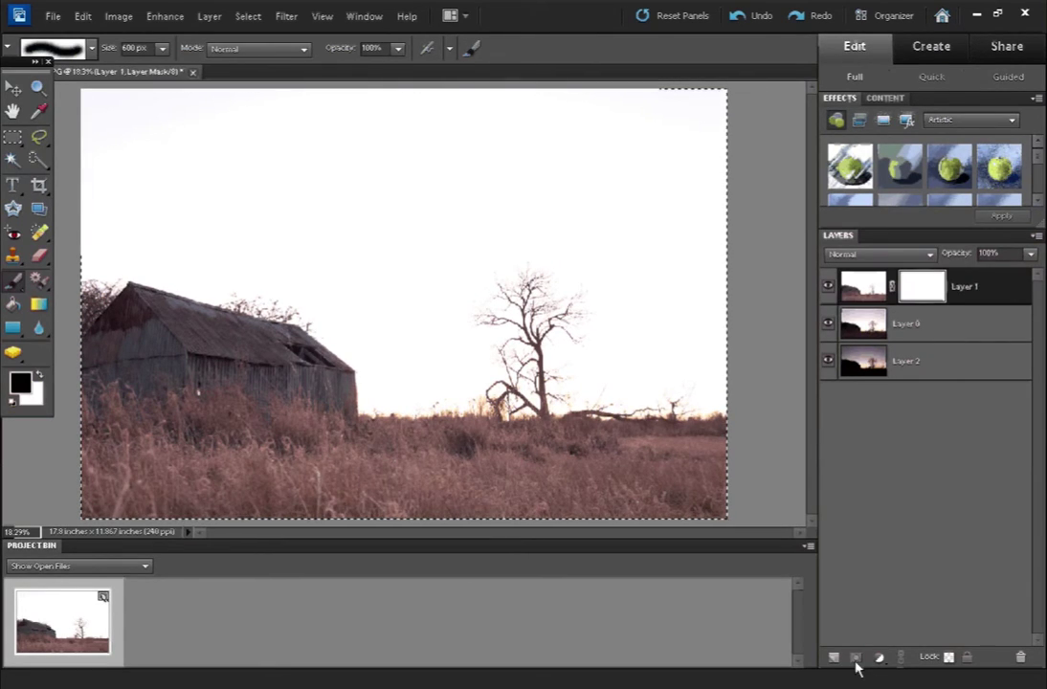
key("alt")
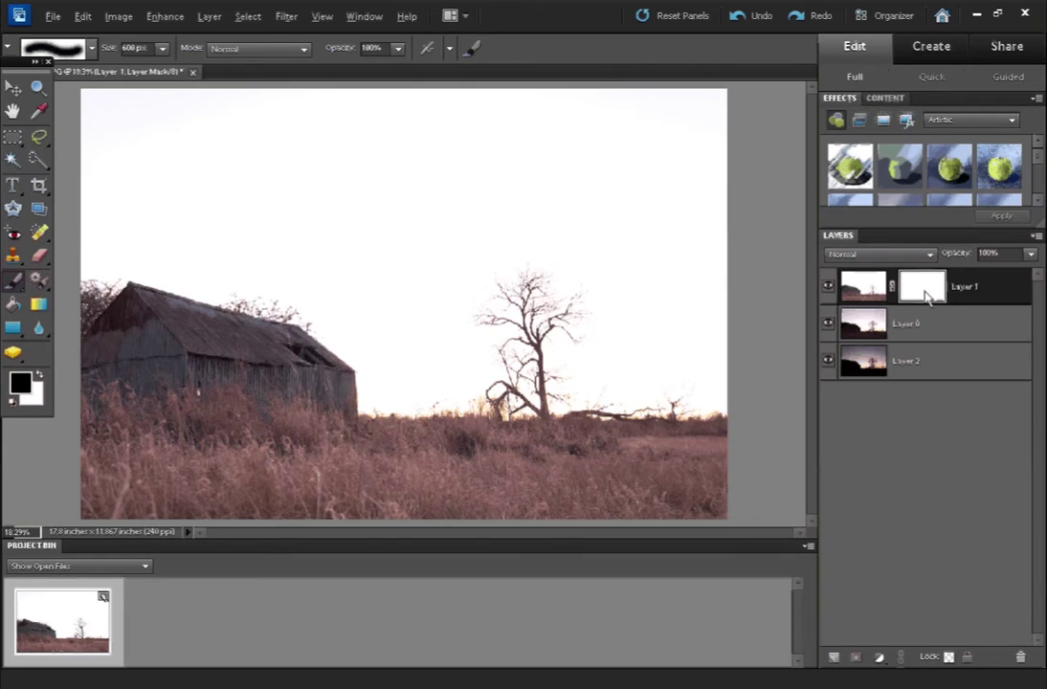
left_click(925, 297, "alt")
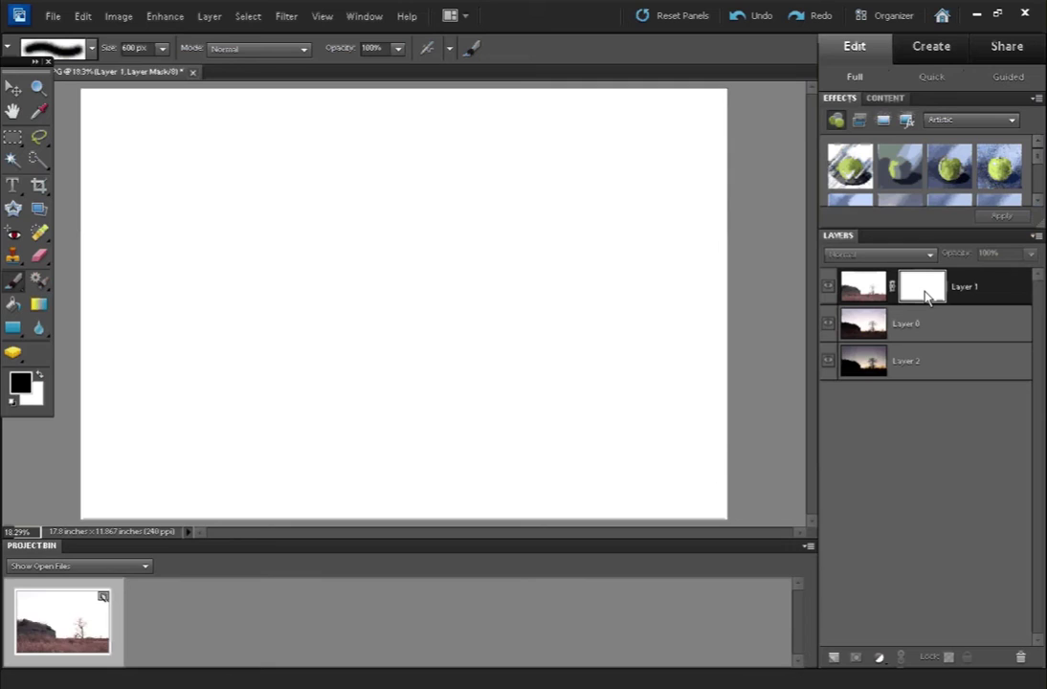
key("ctrl+v")
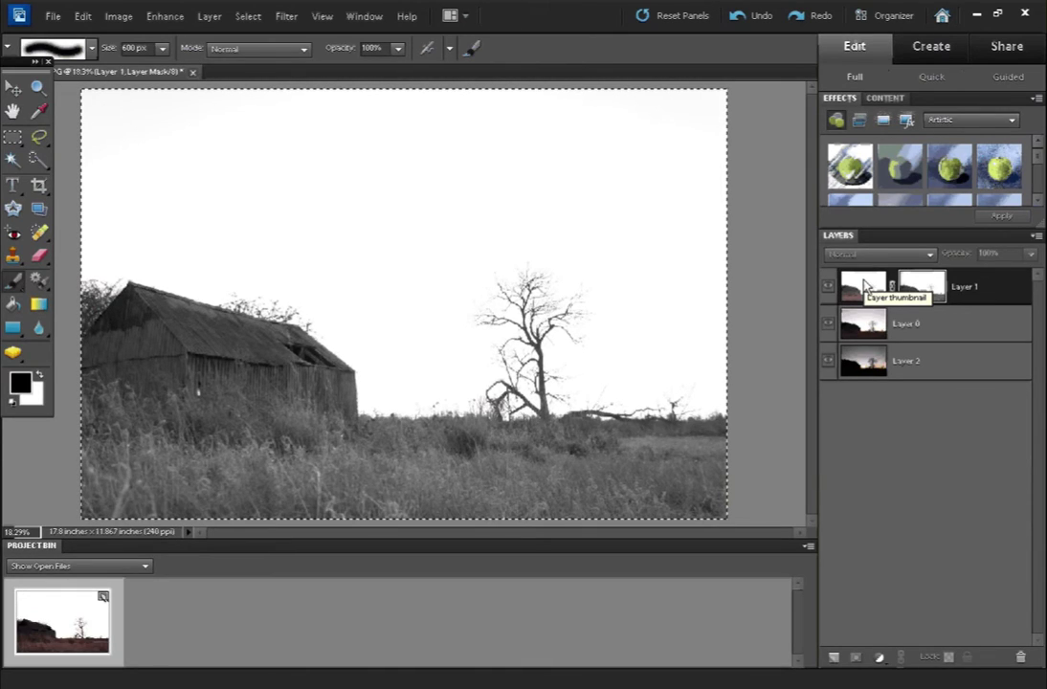
- Invert the greyscale mask, compare with Layer 1 hidden, brush over the grass, and deselect
key("ctrl+i")
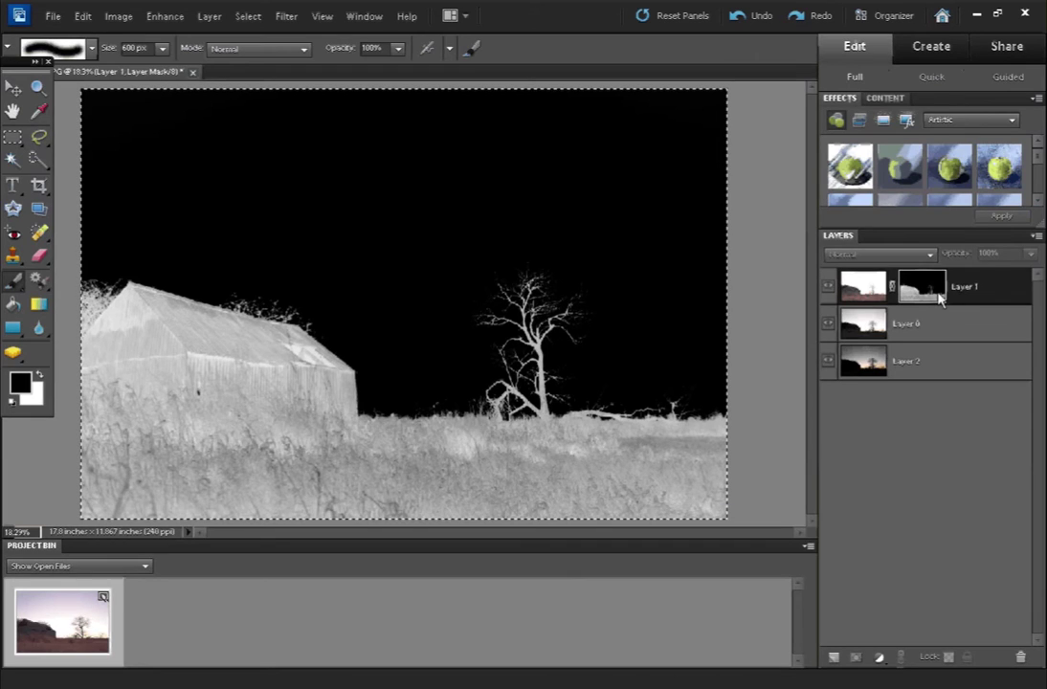
left_click(870, 294)
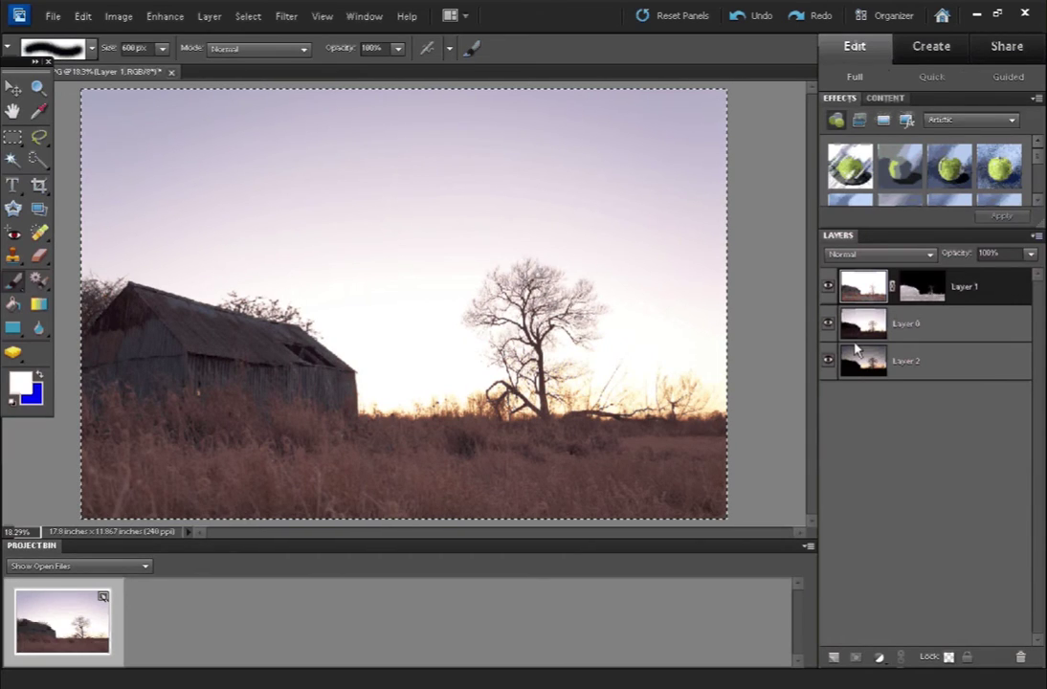
left_click(828, 286)
left_click(831, 288)
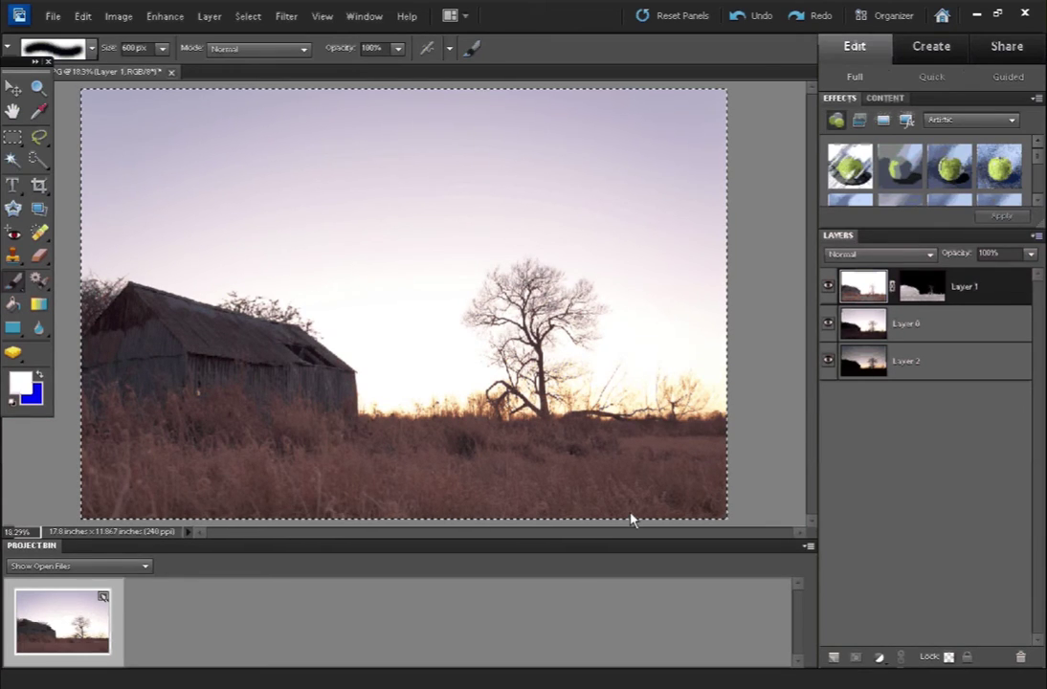
mouse_move(632, 520)
left_mouse_down()
mouse_move(411, 479)
mouse_move(309, 485)
left_mouse_up()
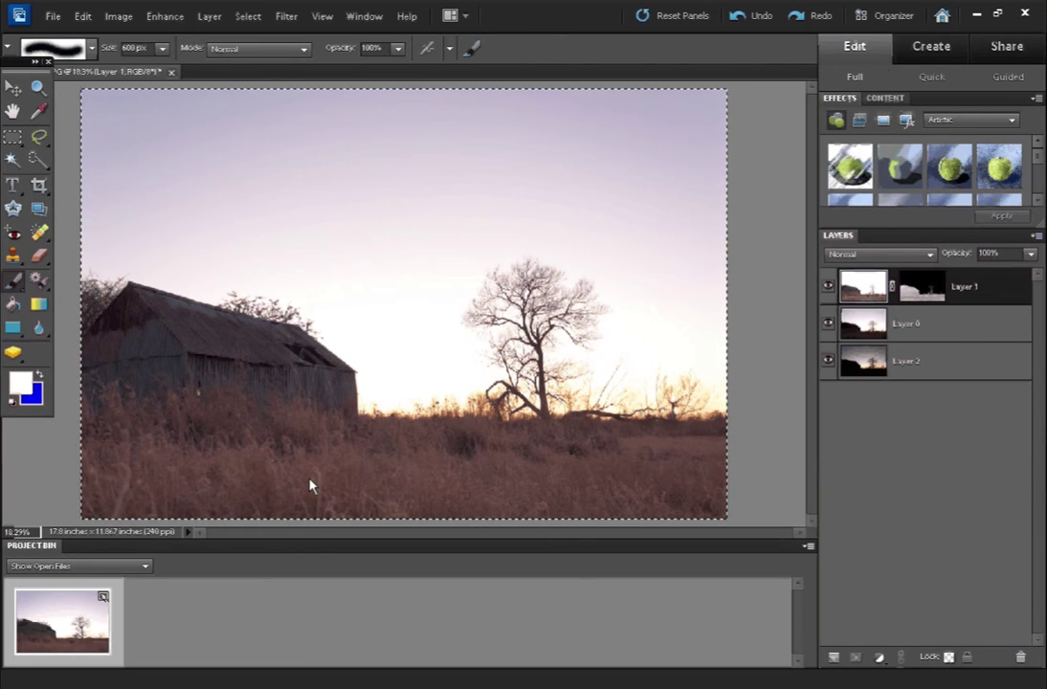
key("ctrl+d")
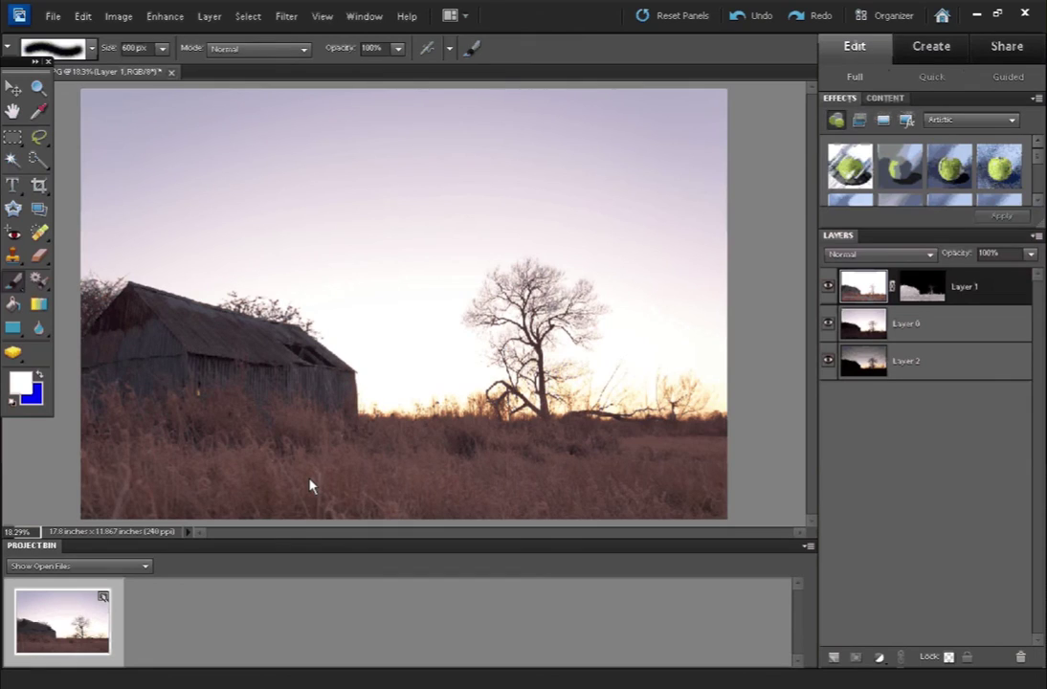
- Target Layer 1's mask and set the brush size to 400 px
left_click(914, 298)
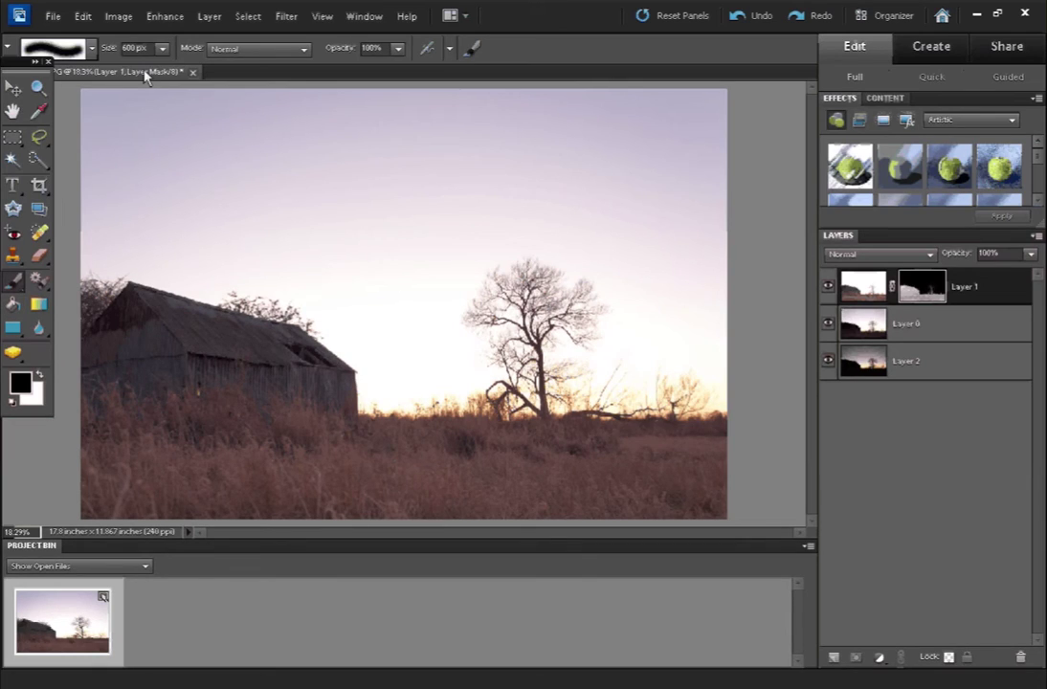
left_click(163, 48)
left_click_drag(153, 70, 157, 68)
type("250")
key("Return")
key("bracketright")
key("bracketright")
- Paint white on the mask over the foreground grass and the barn
key("x")
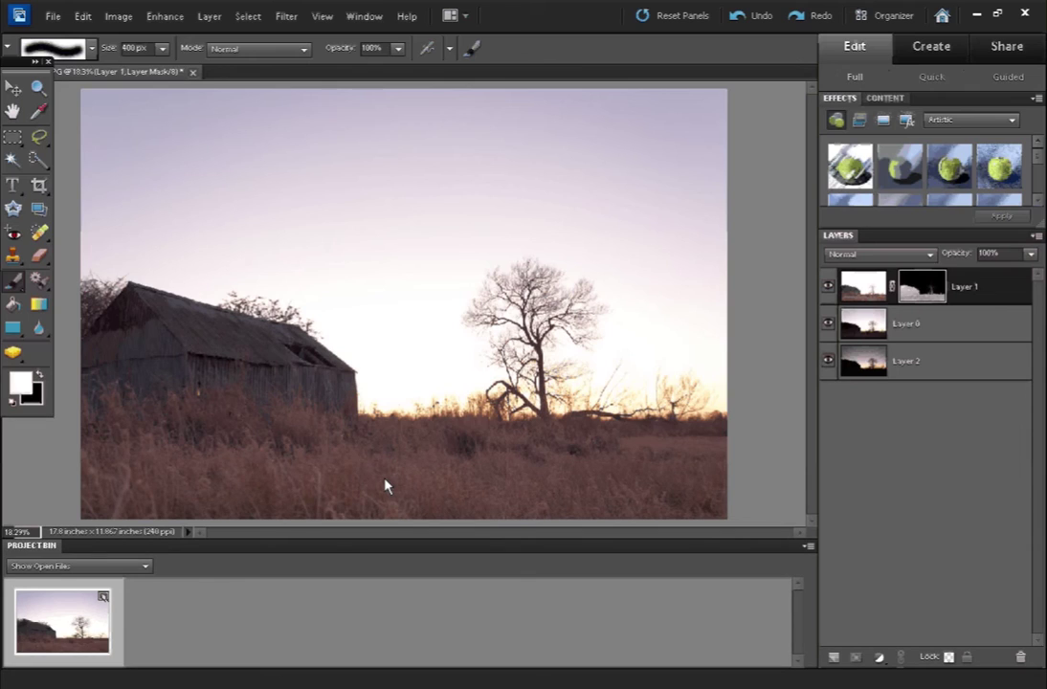
mouse_move(722, 468)
left_mouse_down()
mouse_move(543, 480)
mouse_move(334, 467)
mouse_move(67, 471)
mouse_move(185, 516)
mouse_move(329, 503)
mouse_move(729, 508)
left_mouse_up()
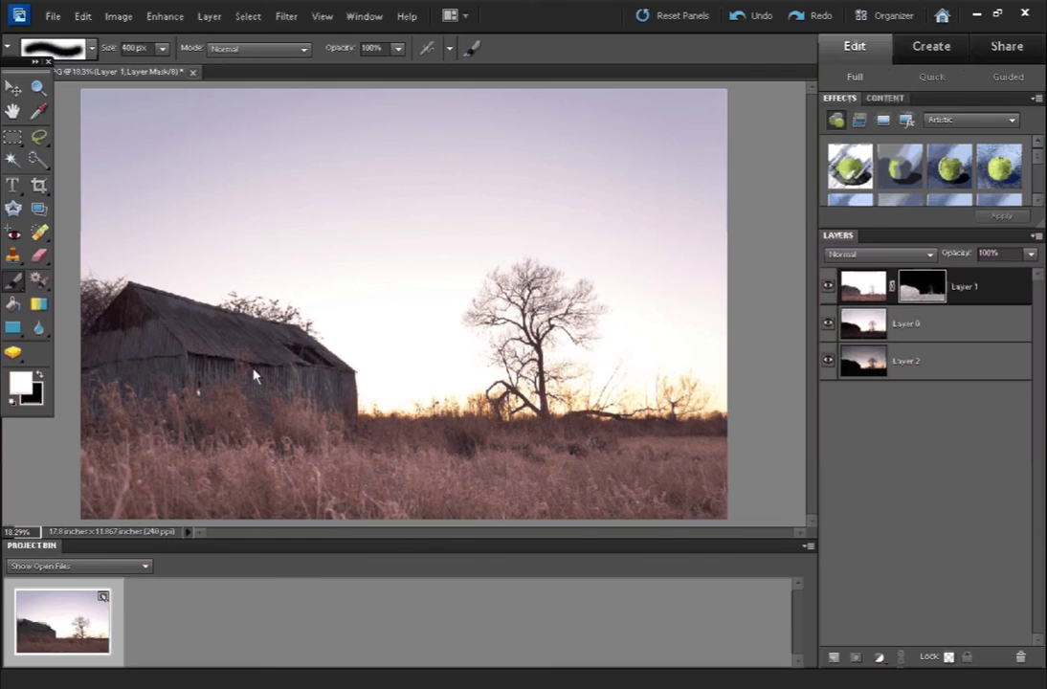
left_click_drag(255, 376, 304, 439)
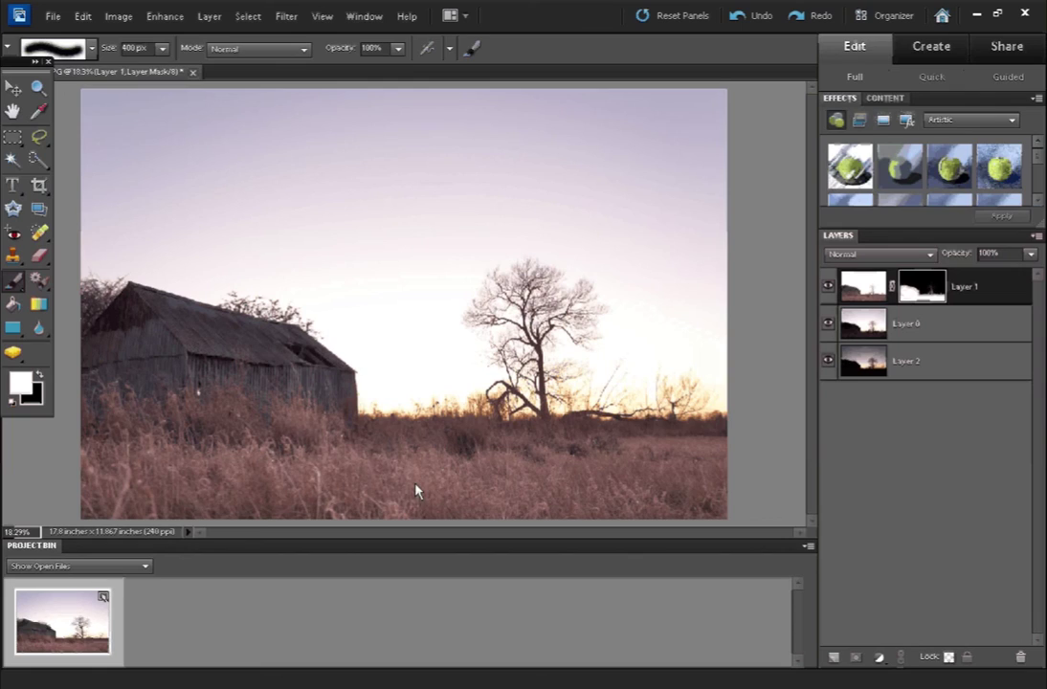
key("x")
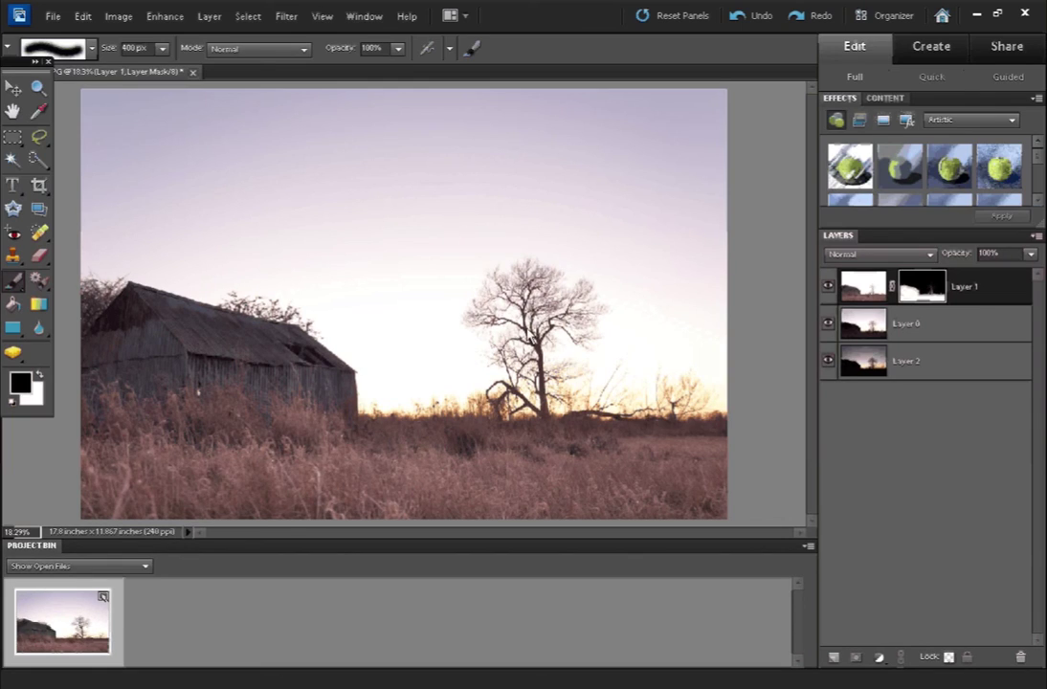